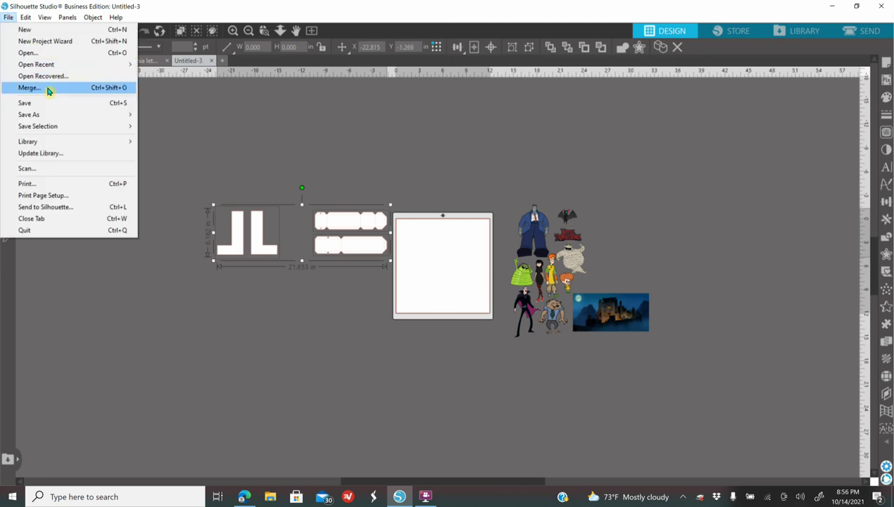
# Merge the dashed-line-score SVG cut file of the square letter I and place its pieces below the L pieces.
pyautogui.click(179, 52)
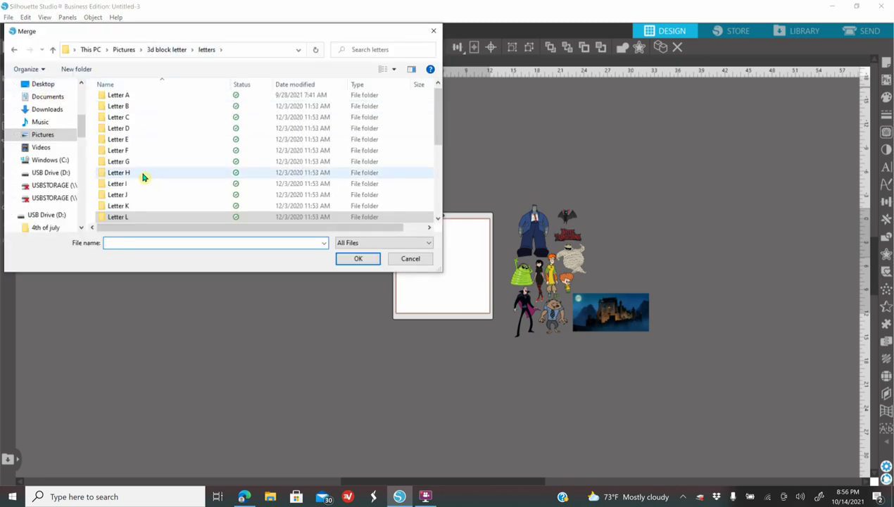
pyautogui.doubleClick(138, 183)
pyautogui.doubleClick(126, 123)
pyautogui.click(141, 99)
pyautogui.click(358, 258)
pyautogui.moveTo(471, 297); pyautogui.dragTo(332, 310)
pyautogui.moveTo(472, 262); pyautogui.dragTo(328, 280)
pyautogui.click(299, 261)
# Merge Cut File_Dashed Line Score_Letter A from the Letter A SVG folder and place its pieces below the I pieces.
pyautogui.click(7, 17)
pyautogui.click(40, 85)
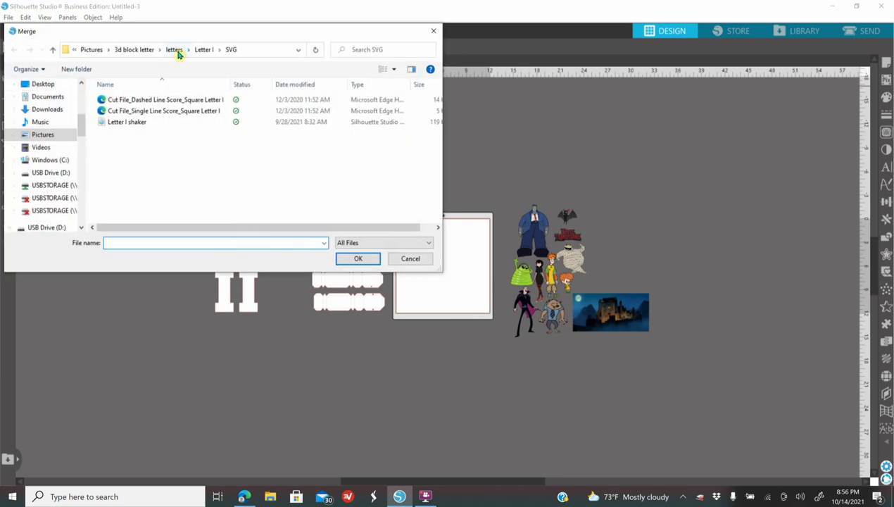
pyautogui.click(177, 55)
pyautogui.scroll(2, 143, 105)
pyautogui.doubleClick(143, 98)
pyautogui.doubleClick(131, 100)
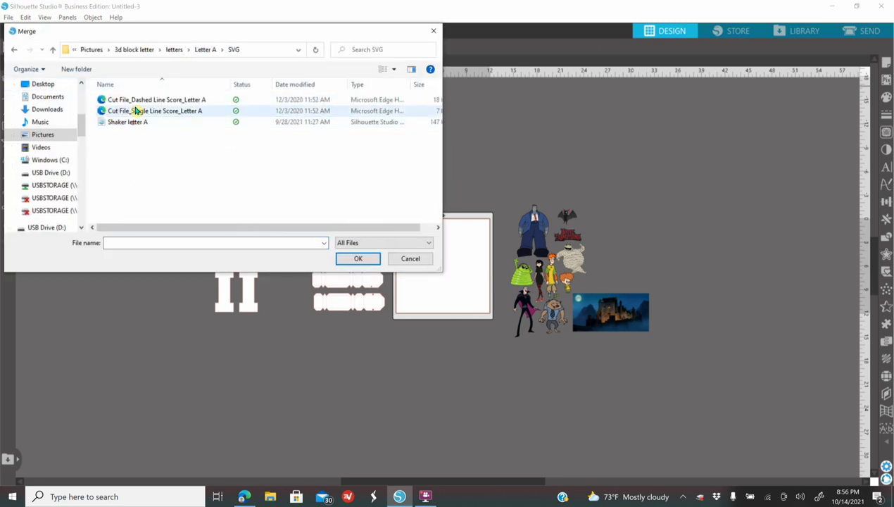
pyautogui.click(140, 100)
pyautogui.click(357, 259)
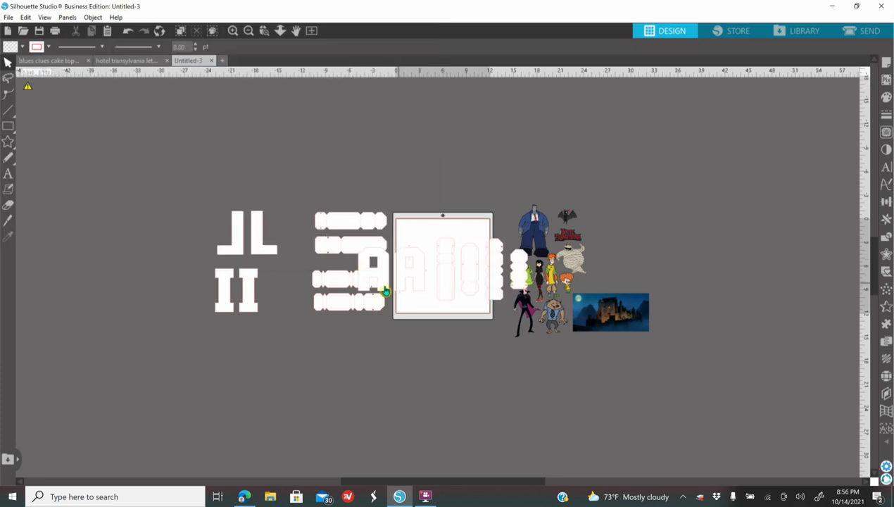
pyautogui.click(364, 278)
pyautogui.moveTo(421, 283); pyautogui.dragTo(369, 359)
# Merge the dashed-line-score SVG cut file of the square letter N and place its pieces below the A pieces.
pyautogui.click(8, 18)
pyautogui.click(45, 88)
pyautogui.click(173, 51)
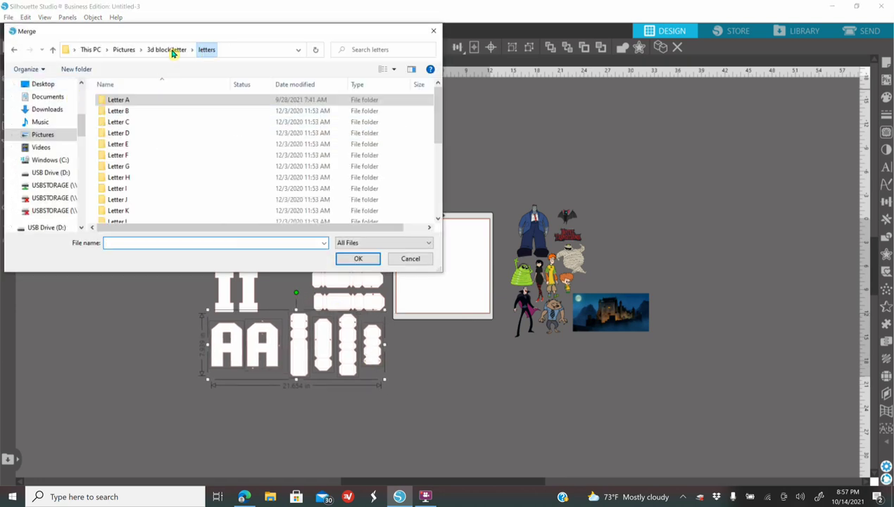
pyautogui.scroll(-2, 138, 193)
pyautogui.doubleClick(140, 182)
pyautogui.doubleClick(113, 122)
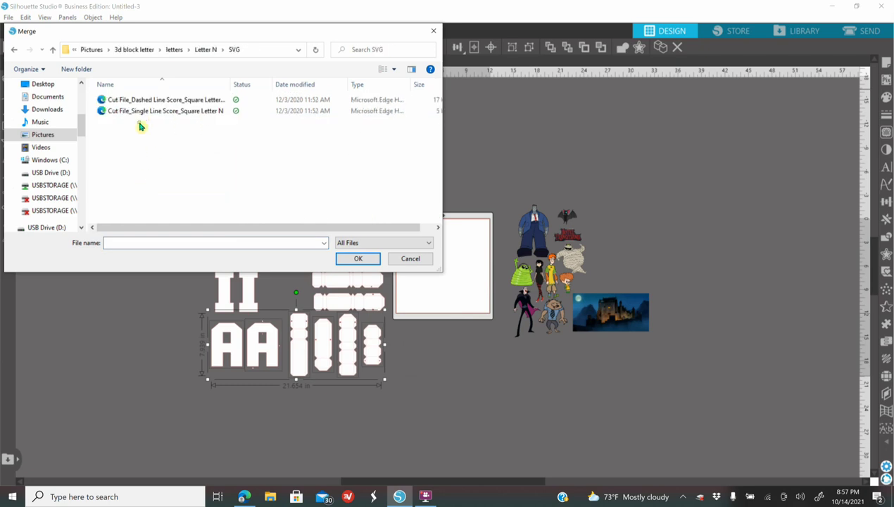
pyautogui.click(140, 99)
pyautogui.click(357, 258)
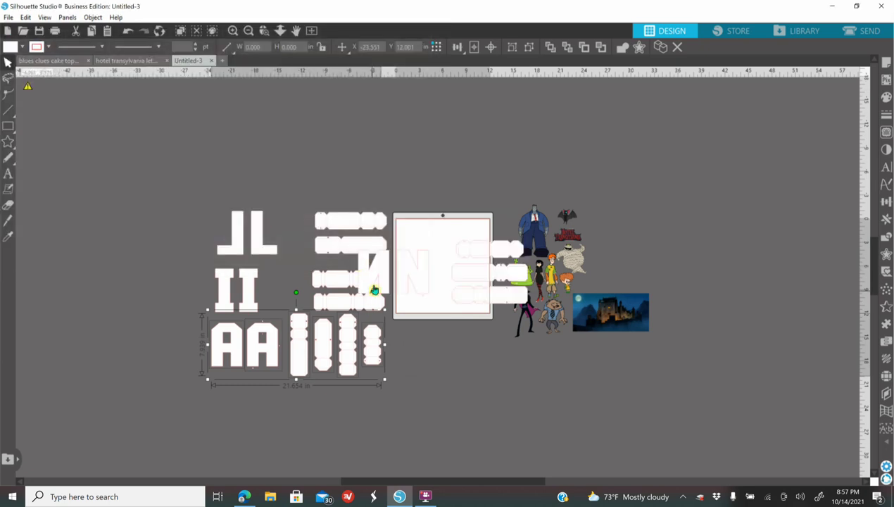
pyautogui.click(382, 284)
pyautogui.moveTo(478, 252); pyautogui.dragTo(344, 435)
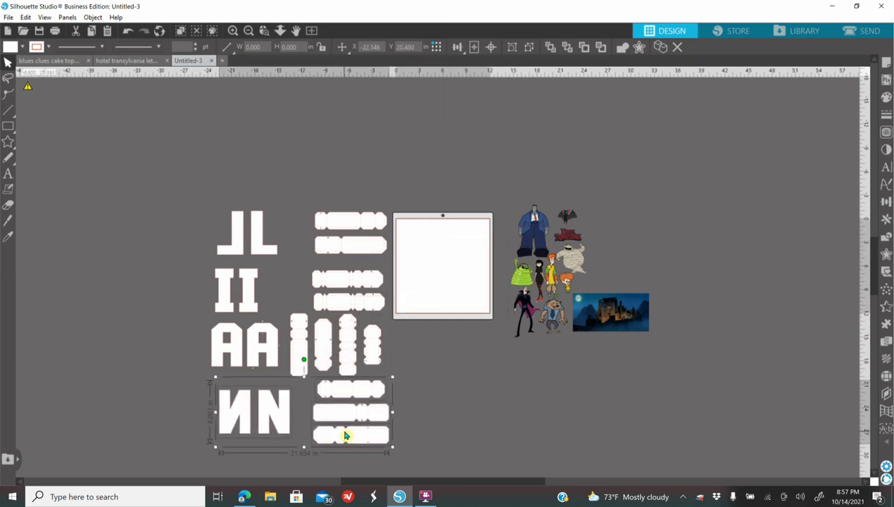
# Select all the letter pieces beside the cutting mat and fill them with light pink.
pyautogui.scroll(-3, 423, 174)
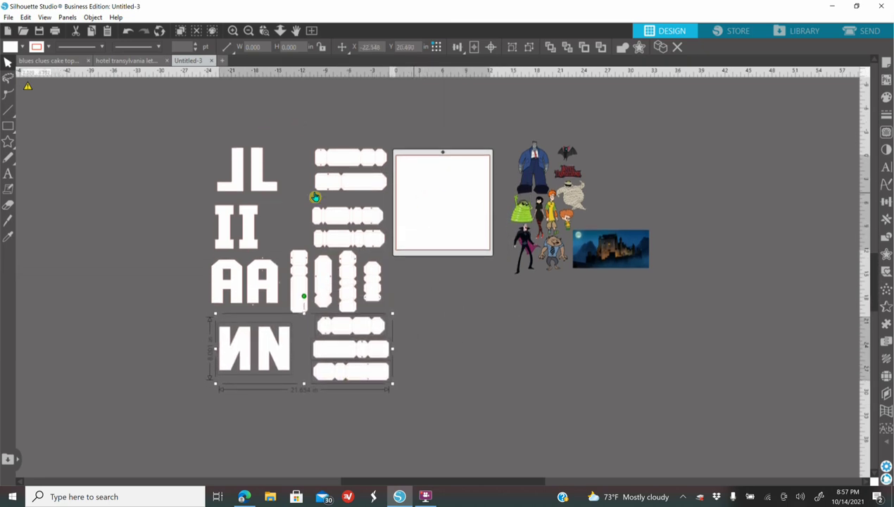
pyautogui.moveTo(217, 134); pyautogui.dragTo(403, 383)
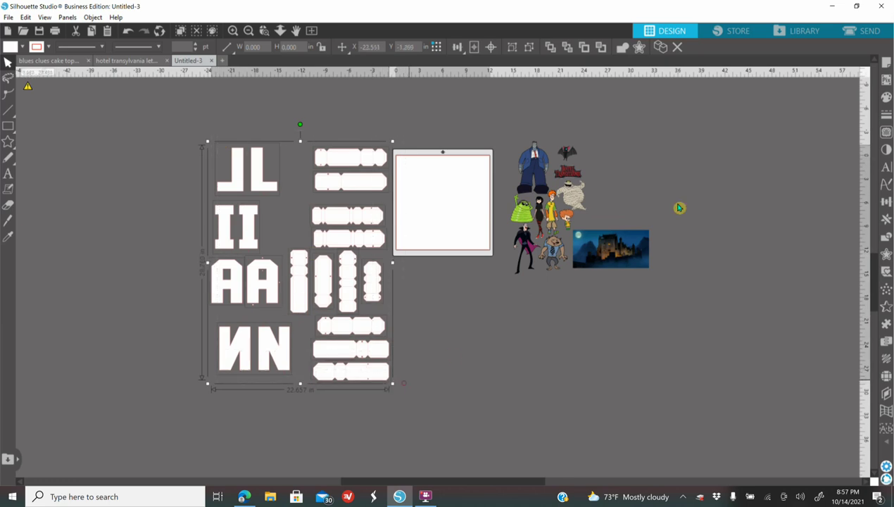
pyautogui.click(884, 105)
pyautogui.click(716, 130)
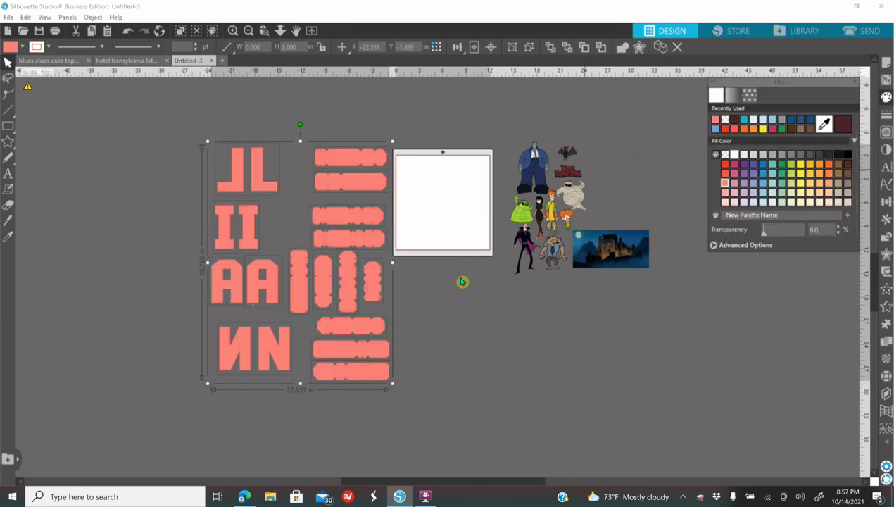
pyautogui.click(725, 192)
# Enlarge all the letter pieces together and shift the A's longest side strip away from the A faces.
pyautogui.moveTo(355, 369); pyautogui.dragTo(369, 416)
pyautogui.click(285, 269)
pyautogui.click(266, 313)
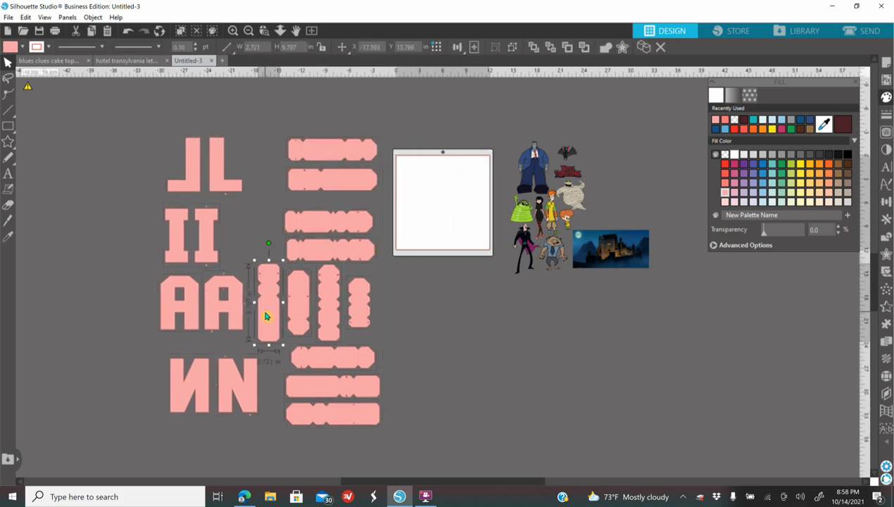
pyautogui.moveTo(280, 317)
pyautogui.mouseDown()
pyautogui.moveTo(437, 216)
pyautogui.moveTo(273, 304)
pyautogui.moveTo(278, 321)
pyautogui.mouseUp()
# Test the N's middle side strip against the cutting mat and return it to its set.
pyautogui.moveTo(353, 391); pyautogui.dragTo(463, 211)
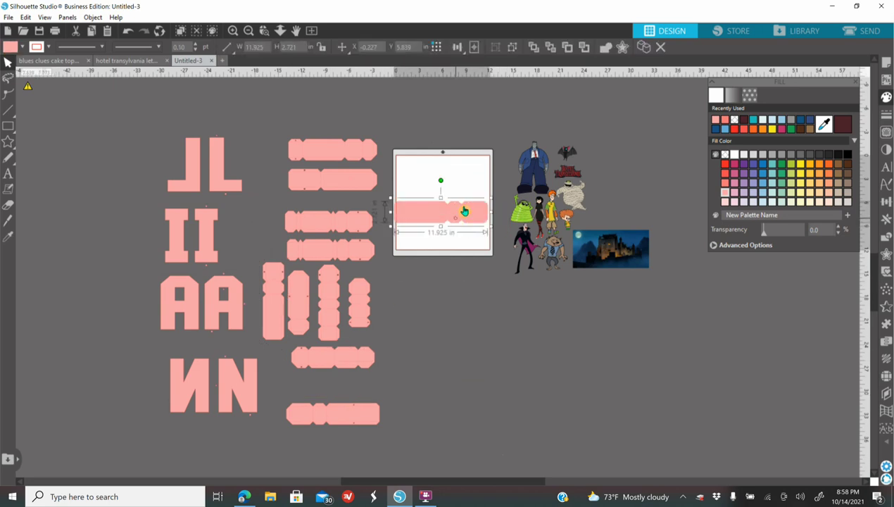
pyautogui.moveTo(441, 181); pyautogui.dragTo(349, 385)
pyautogui.click(128, 33)
# Select all the letter pieces, enlarge them slightly more and set them beside the cutting mat.
pyautogui.click(127, 124)
pyautogui.moveTo(156, 126); pyautogui.dragTo(466, 445)
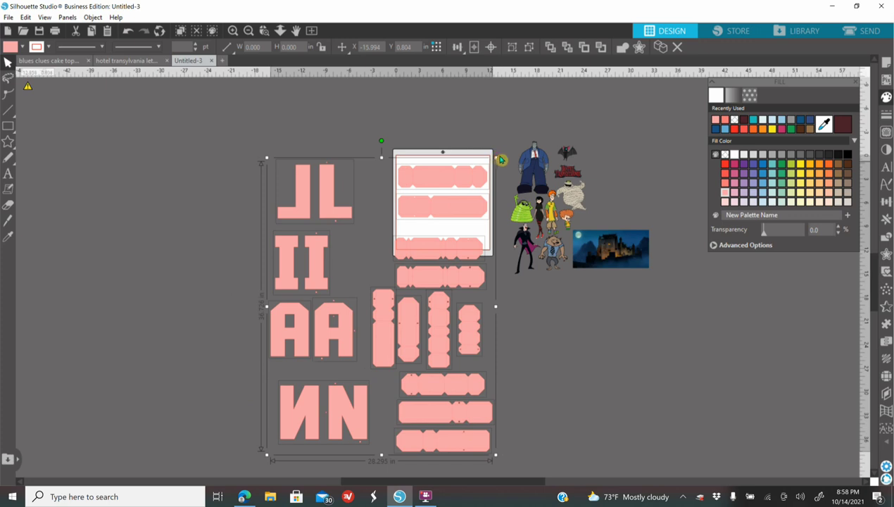
pyautogui.moveTo(498, 161); pyautogui.dragTo(504, 154)
pyautogui.moveTo(475, 417); pyautogui.dragTo(337, 397)
pyautogui.click(427, 239)
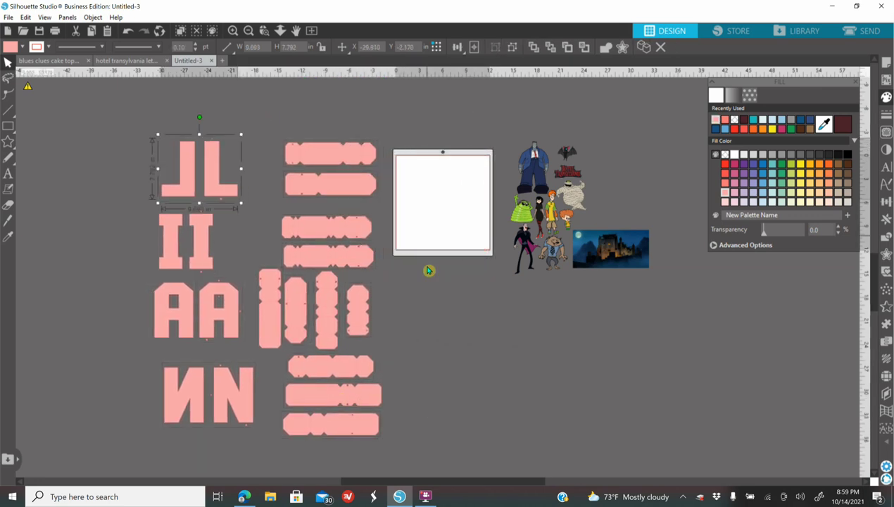
# Move the pair of L faces and the pair of I faces closer to their side strips.
pyautogui.scroll(-2, 433, 342)
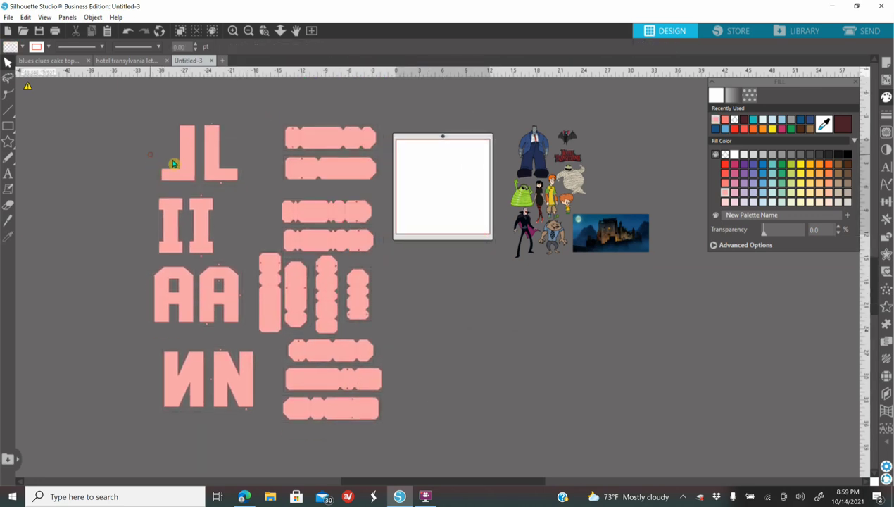
pyautogui.click(231, 174)
pyautogui.moveTo(232, 173); pyautogui.dragTo(270, 170)
pyautogui.click(199, 243)
pyautogui.moveTo(199, 244); pyautogui.dragTo(252, 241)
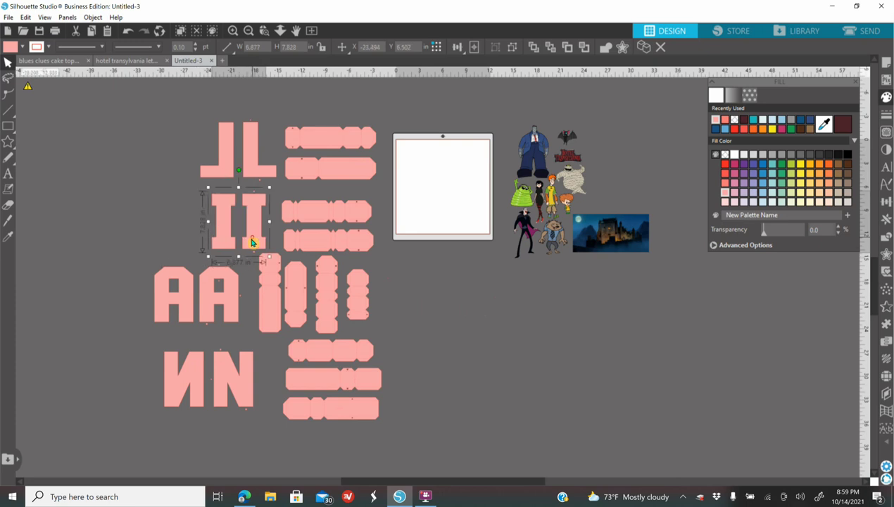
# Shift the complete A set, faces and side strips, in line with the L and I faces above.
pyautogui.moveTo(124, 309); pyautogui.dragTo(357, 303)
pyautogui.click(206, 291)
pyautogui.click(465, 325)
pyautogui.moveTo(108, 299); pyautogui.dragTo(407, 310)
pyautogui.click(455, 353)
# Shift the complete N set, faces and side strips, in line with the A set above.
pyautogui.moveTo(139, 381); pyautogui.dragTo(333, 400)
pyautogui.moveTo(110, 369); pyautogui.dragTo(404, 402)
pyautogui.click(450, 411)
pyautogui.moveTo(121, 384); pyautogui.dragTo(396, 407)
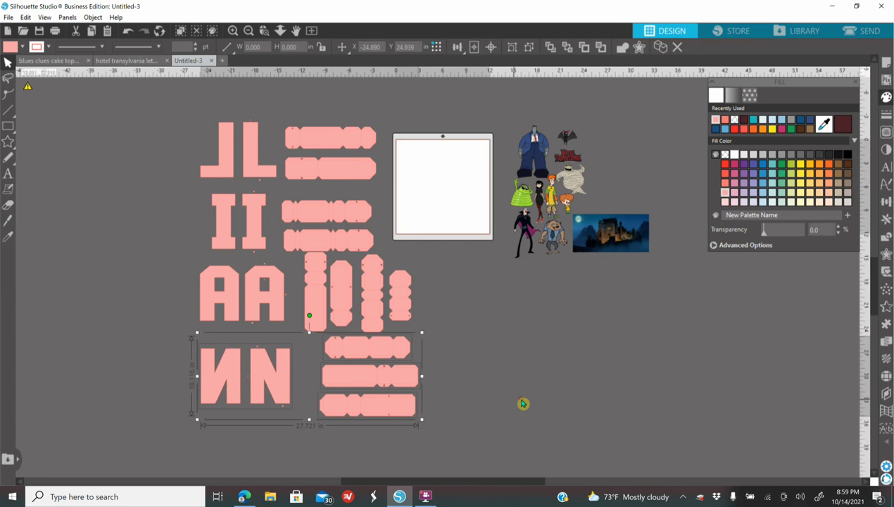
pyautogui.click(506, 402)
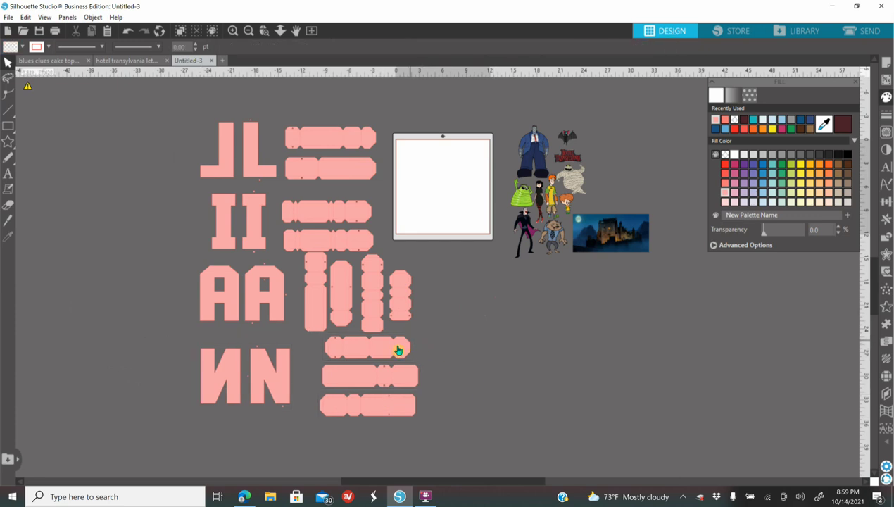
# Ungroup the two L faces and duplicate the reversed L.
pyautogui.click(255, 170)
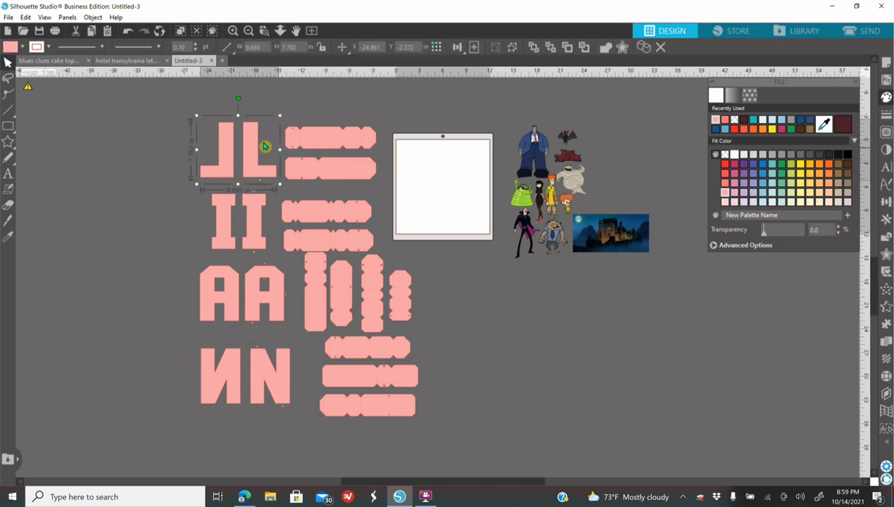
pyautogui.rightClick(248, 135)
pyautogui.click(265, 307)
pyautogui.click(207, 159)
pyautogui.click(215, 172)
pyautogui.rightClick(215, 171)
pyautogui.click(233, 249)
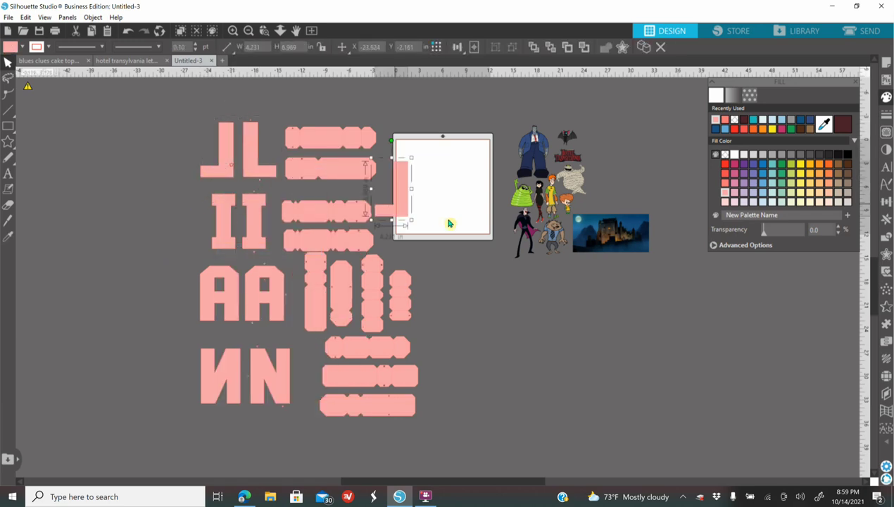
# Place the copied reversed L on the cutting mat and flip it horizontally.
pyautogui.moveTo(426, 215); pyautogui.dragTo(447, 220)
pyautogui.rightClick(446, 220)
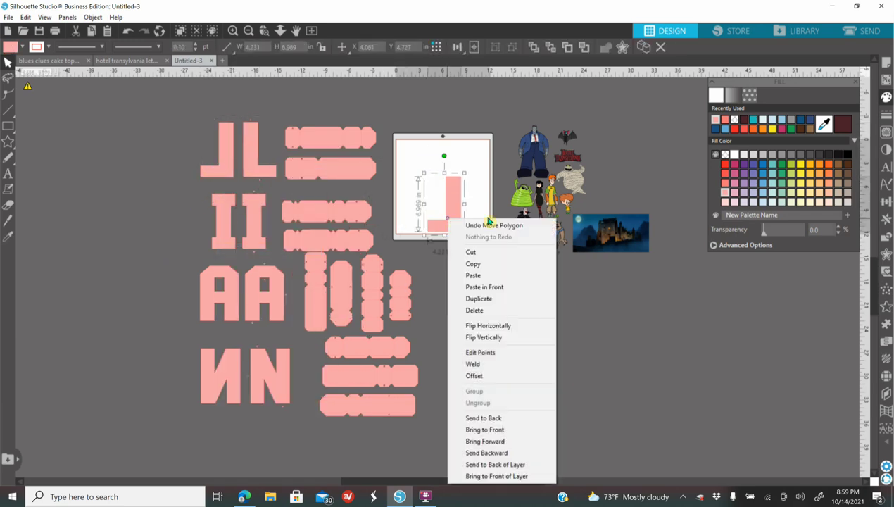
pyautogui.click(501, 336)
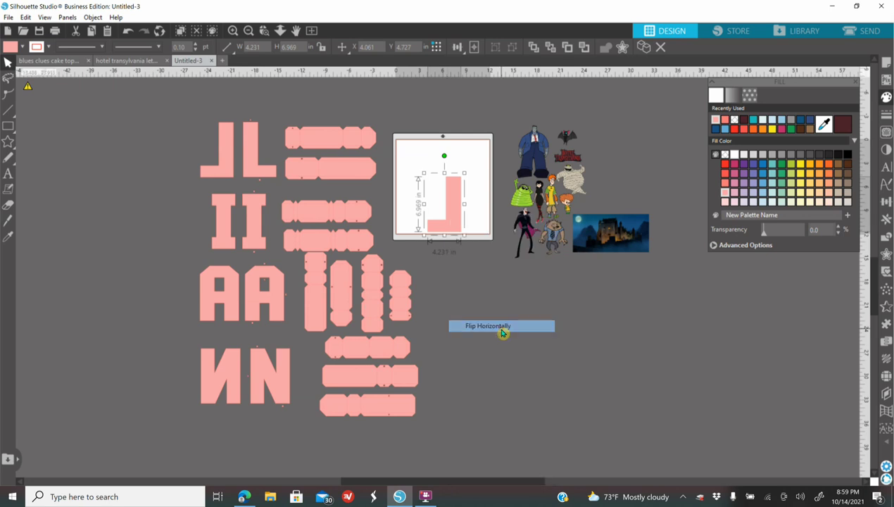
# Ungroup the two I faces, duplicate one and place the copy just below the cutting mat.
pyautogui.click(218, 234)
pyautogui.rightClick(219, 234)
pyautogui.click(261, 367)
pyautogui.click(133, 283)
pyautogui.rightClick(227, 234)
pyautogui.click(300, 301)
pyautogui.moveTo(239, 250); pyautogui.dragTo(467, 297)
# Move the character artwork farther from the mat, then duplicate an A face and place the copy beside the I.
pyautogui.moveTo(504, 141); pyautogui.dragTo(664, 238)
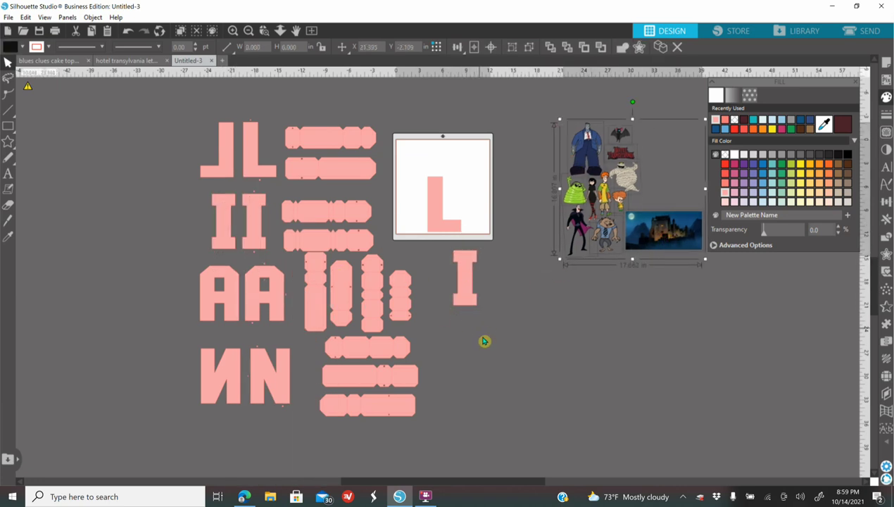
pyautogui.rightClick(227, 314)
pyautogui.click(278, 110)
pyautogui.moveTo(226, 314); pyautogui.dragTo(513, 296)
# Ungroup the two N faces and duplicate the reversed N.
pyautogui.click(209, 371)
pyautogui.rightClick(209, 373)
pyautogui.click(255, 260)
pyautogui.rightClick(222, 379)
pyautogui.click(252, 188)
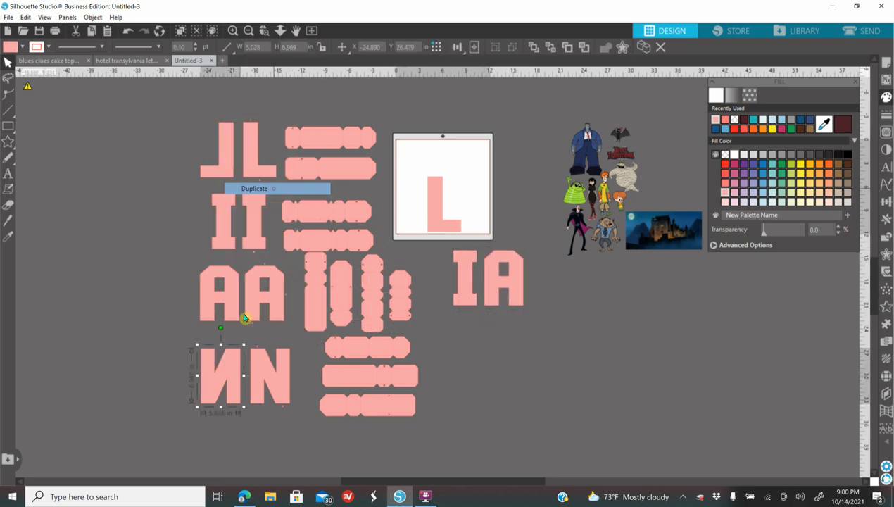
# Place the copied reversed N beside the A copy and flip it horizontally.
pyautogui.moveTo(226, 391); pyautogui.dragTo(559, 280)
pyautogui.rightClick(545, 330)
pyautogui.click(582, 180)
# Draw a long rectangle about 24.3 by 1.4 in below the copied letters and fill it black.
pyautogui.click(7, 126)
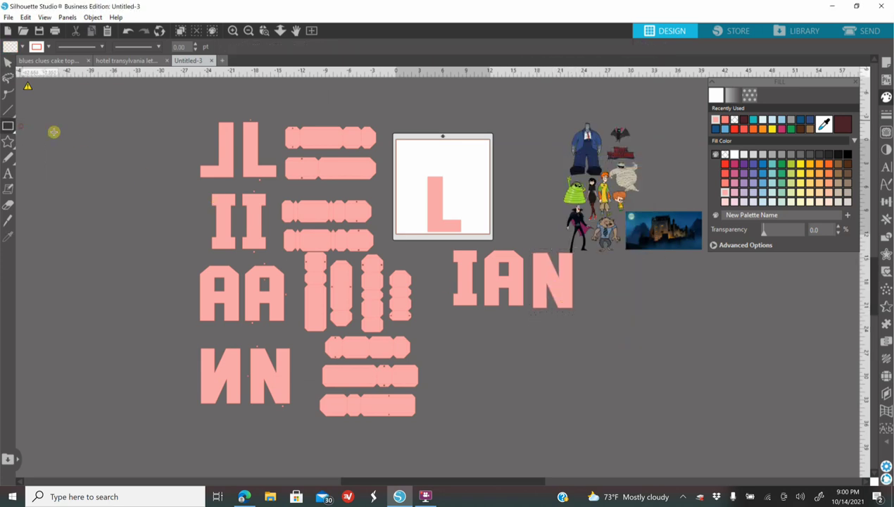
pyautogui.moveTo(484, 328); pyautogui.dragTo(651, 332)
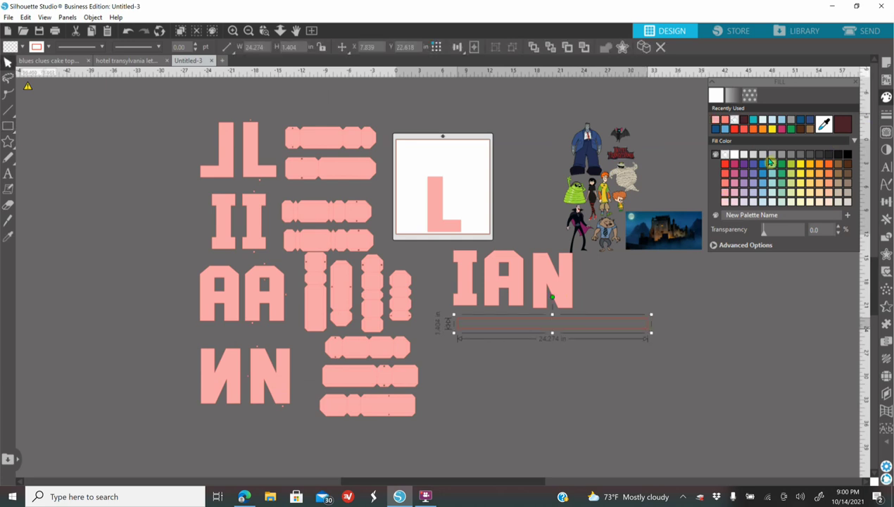
pyautogui.click(850, 158)
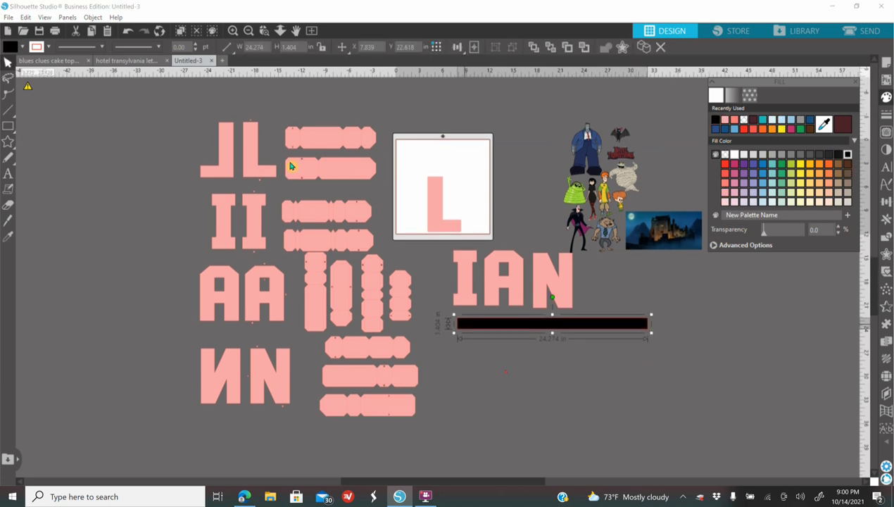
# Stand the copied L, I, A and N faces side by side in that order along the black bar's upper edge.
pyautogui.moveTo(397, 480); pyautogui.dragTo(478, 473)
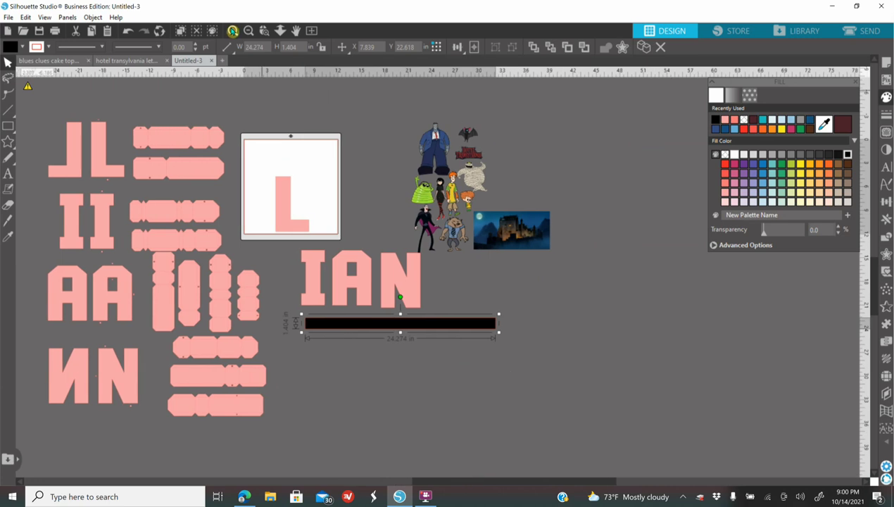
pyautogui.click(233, 32)
pyautogui.click(233, 32)
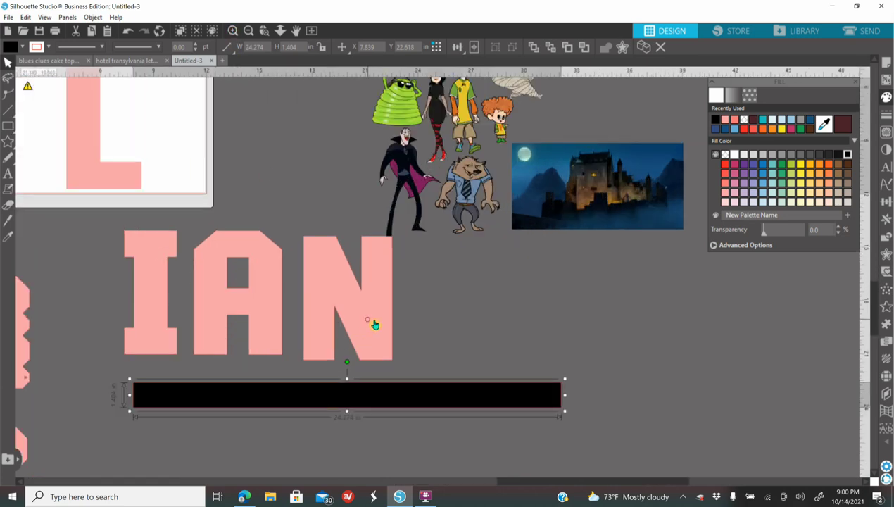
pyautogui.moveTo(375, 324); pyautogui.dragTo(530, 347)
pyautogui.moveTo(275, 325); pyautogui.dragTo(442, 352)
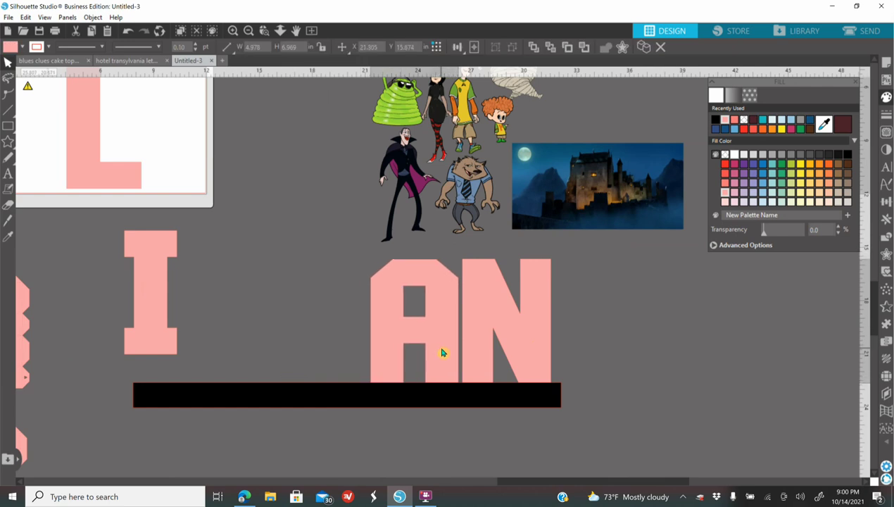
pyautogui.moveTo(137, 313); pyautogui.dragTo(324, 342)
pyautogui.click(323, 341)
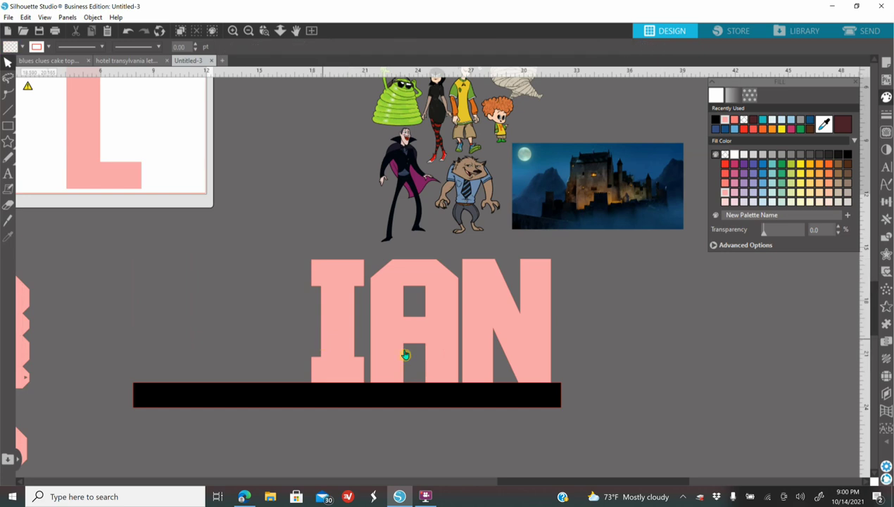
pyautogui.moveTo(516, 348); pyautogui.dragTo(519, 345)
pyautogui.moveTo(116, 177); pyautogui.dragTo(278, 374)
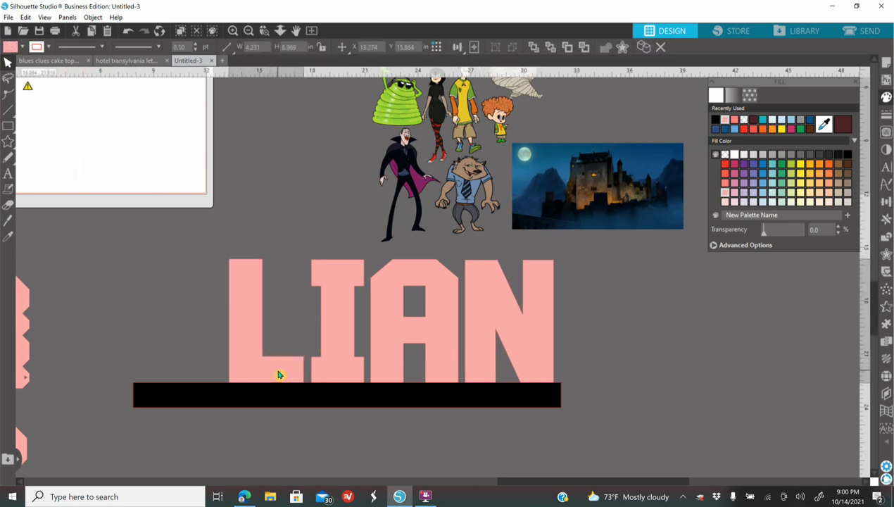
# Delete the black alignment bar below the letters and select the L face.
pyautogui.moveTo(197, 402); pyautogui.dragTo(597, 433)
pyautogui.press('Delete')
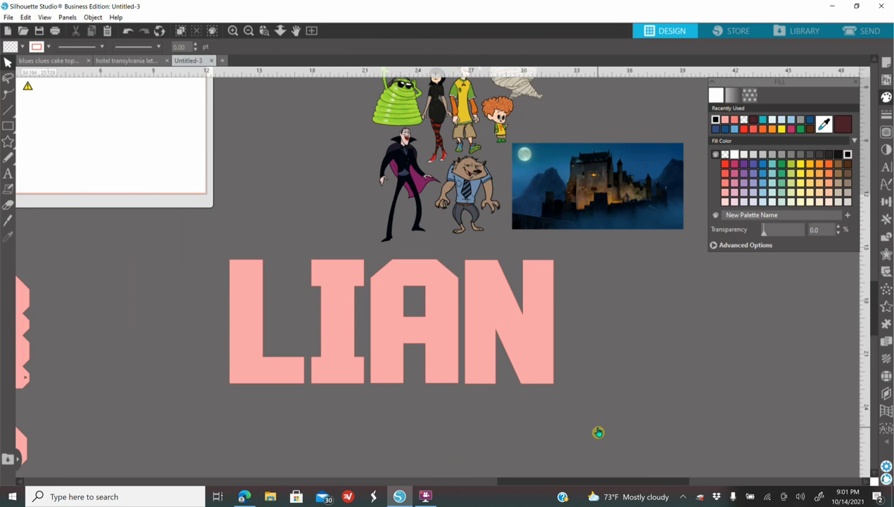
pyautogui.click(240, 303)
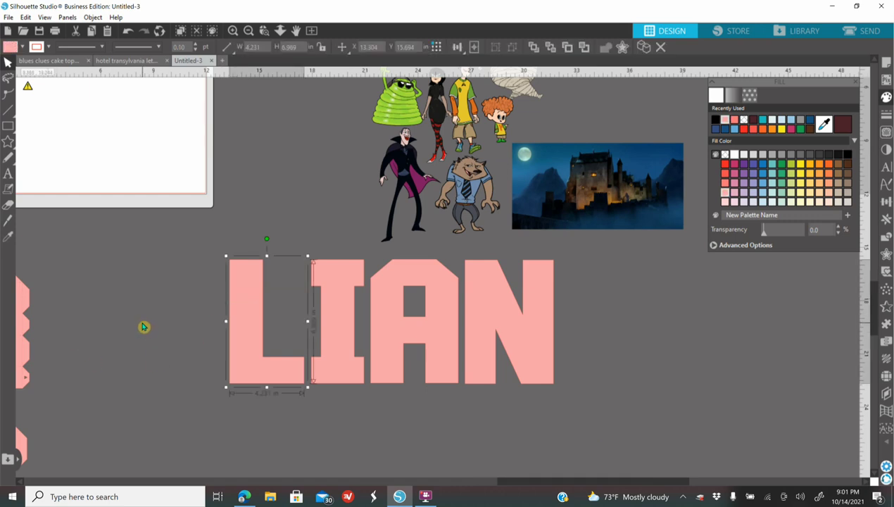
# Fill the L face with lime green, the I with light purple, the A with light orange and the N with red.
pyautogui.click(791, 164)
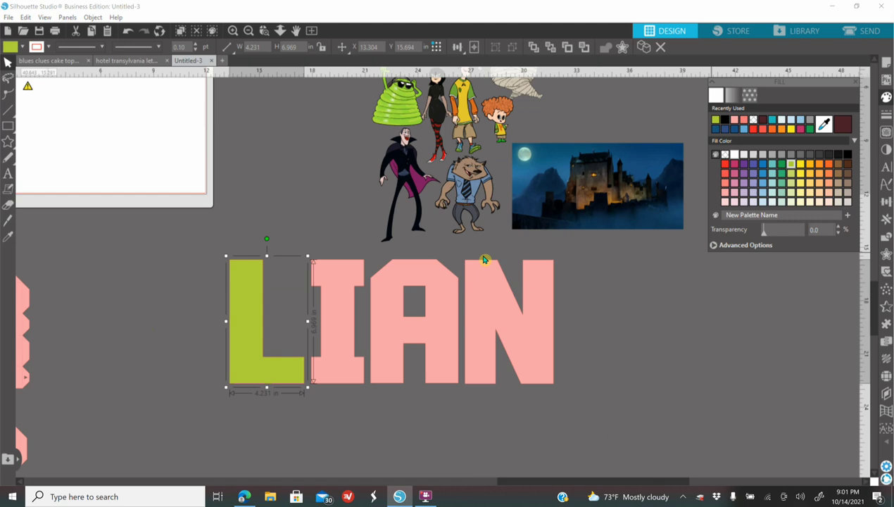
pyautogui.click(348, 291)
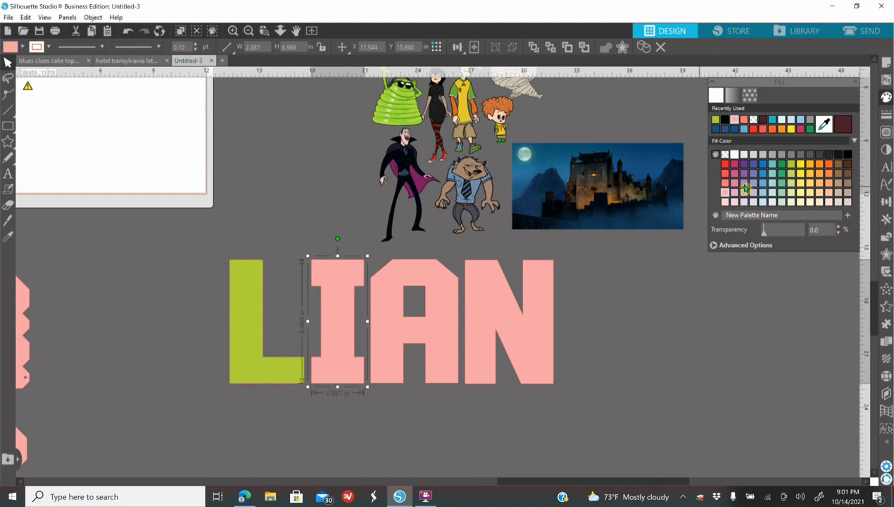
pyautogui.click(744, 183)
pyautogui.click(387, 339)
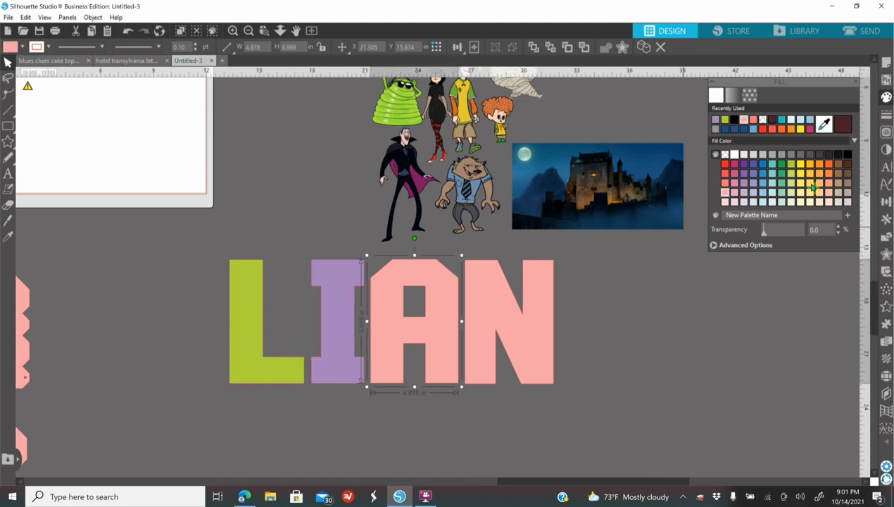
pyautogui.click(820, 175)
pyautogui.click(539, 331)
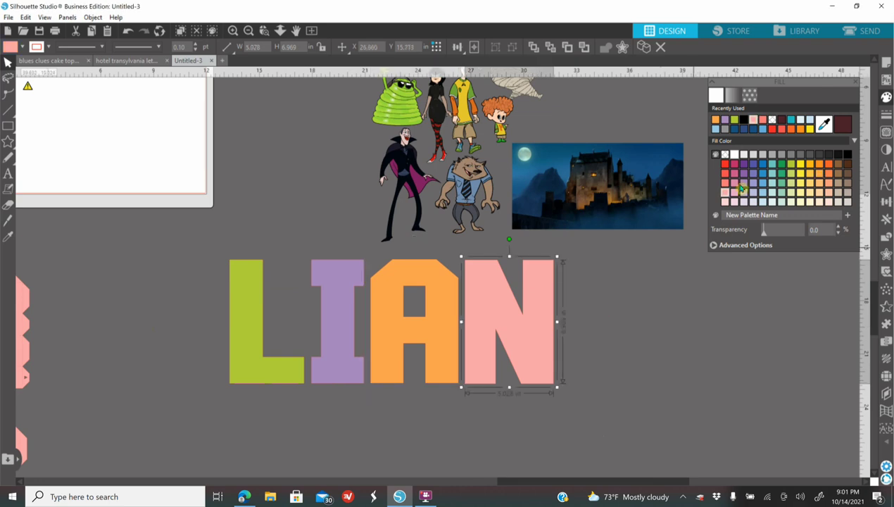
pyautogui.click(725, 173)
pyautogui.click(662, 334)
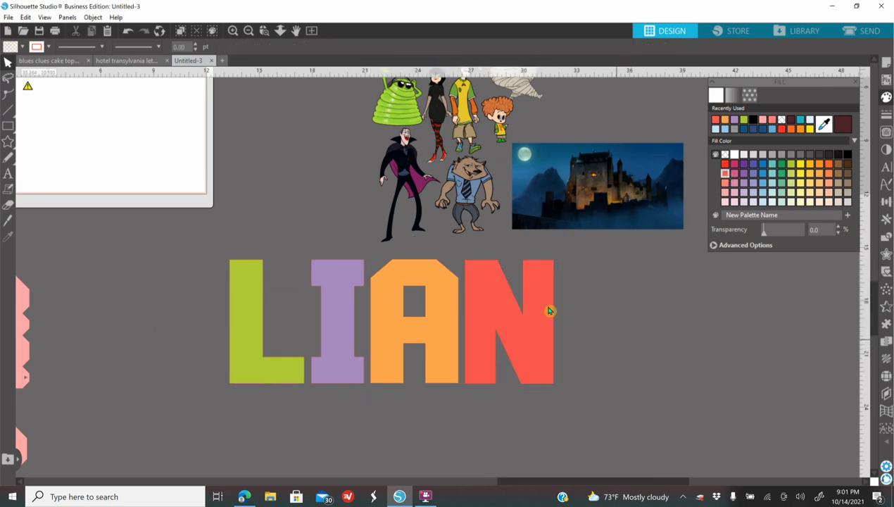
# Add a square-cornered internal offset about 3.94 by 6.68 in inside the L and fill it black.
pyautogui.click(233, 31)
pyautogui.scroll(-4, 569, 369)
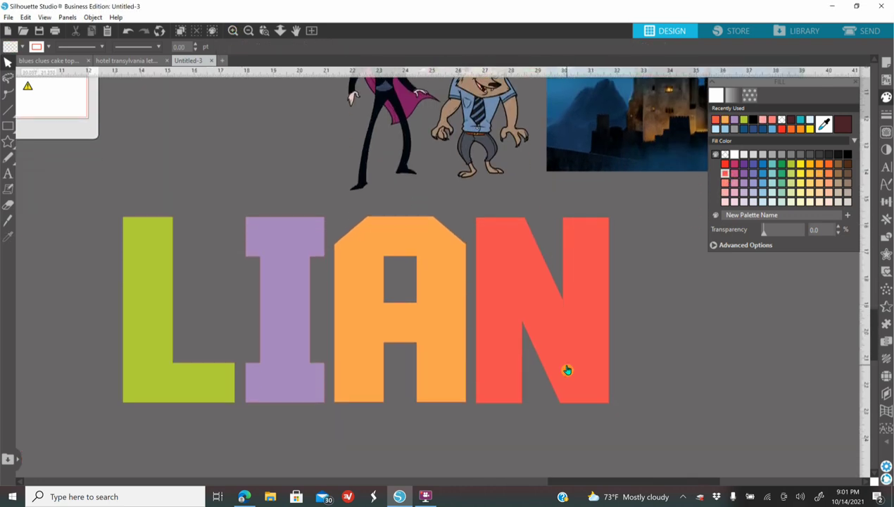
pyautogui.click(233, 31)
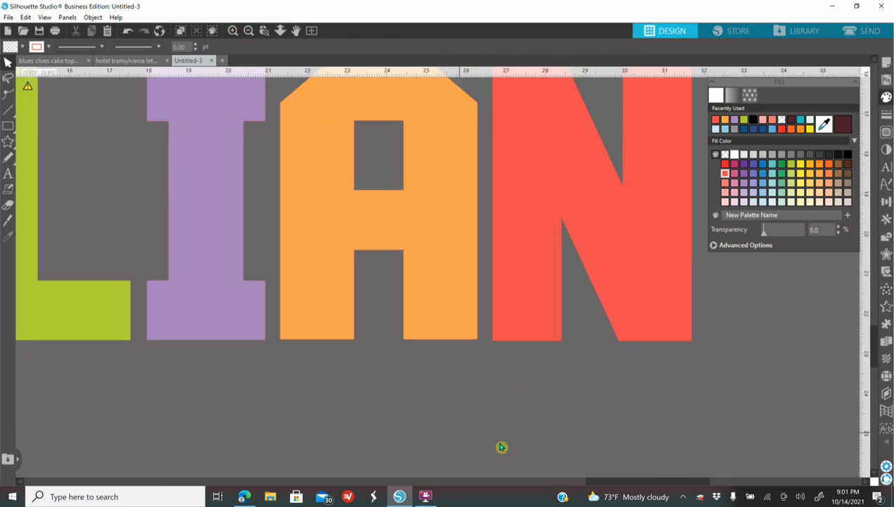
pyautogui.moveTo(599, 486); pyautogui.dragTo(531, 483)
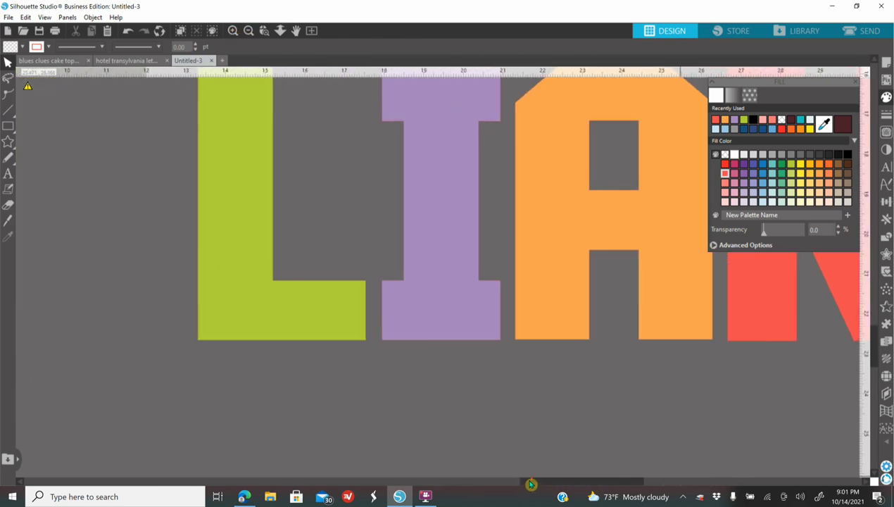
pyautogui.scroll(3, 489, 417)
pyautogui.click(247, 356)
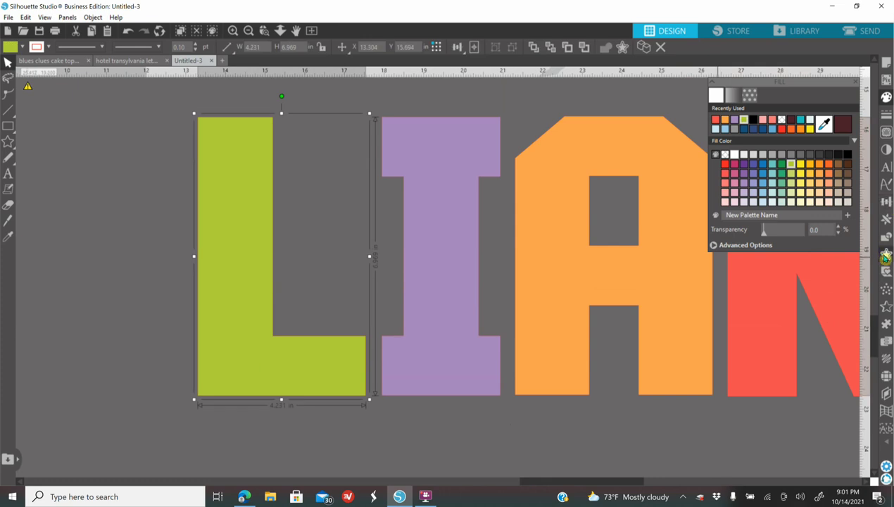
pyautogui.click(884, 256)
pyautogui.click(813, 110)
pyautogui.click(770, 162)
pyautogui.click(832, 139)
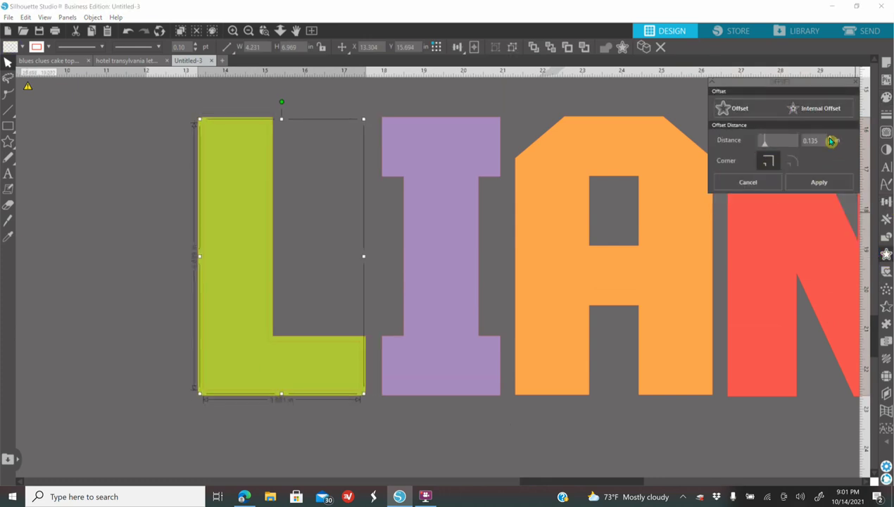
pyautogui.click(886, 96)
pyautogui.click(848, 154)
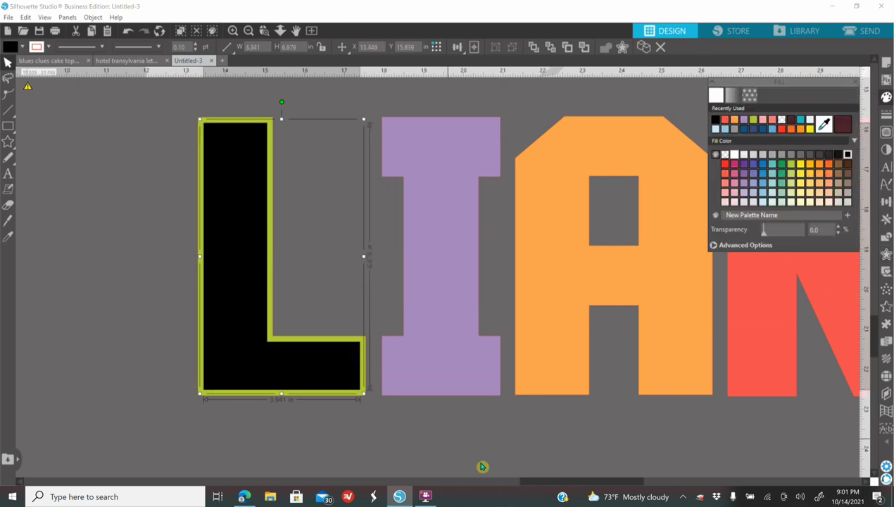
# Try a round-cornered internal offset about 2.70 by 6.68 in inside the I with a black fill.
pyautogui.moveTo(551, 487); pyautogui.dragTo(583, 484)
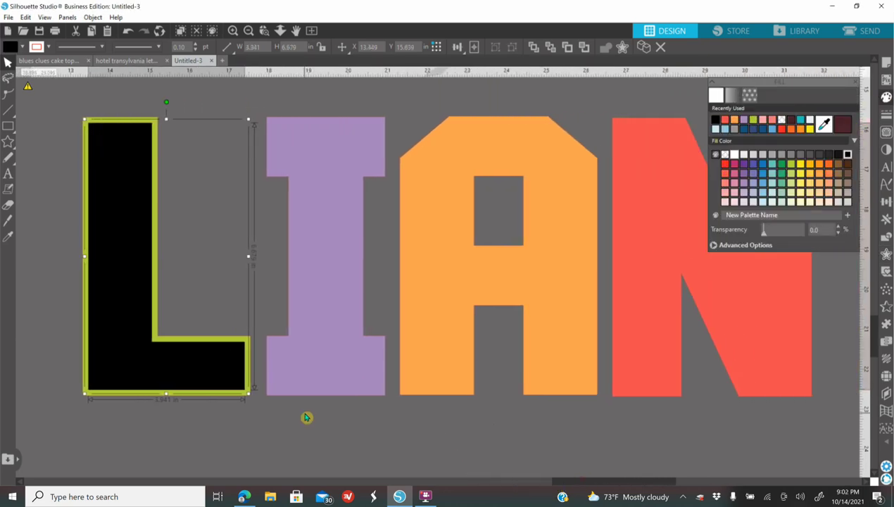
pyautogui.click(322, 380)
pyautogui.click(886, 254)
pyautogui.click(818, 109)
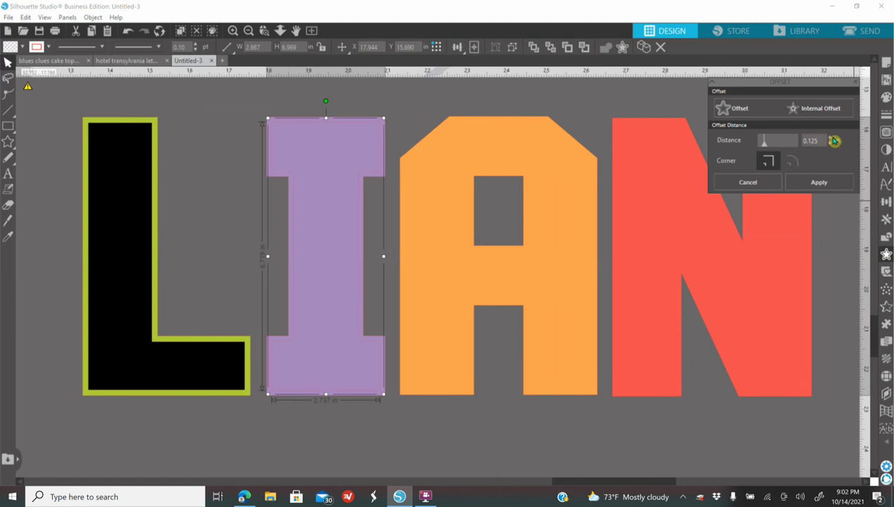
pyautogui.click(886, 97)
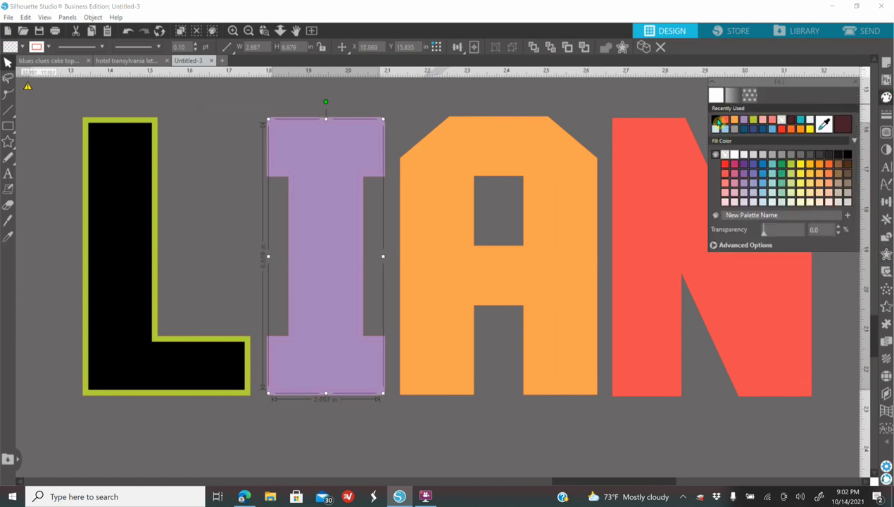
pyautogui.click(848, 154)
# Create a square-cornered internal offset about 4.69 by 6.68 in inside the orange A.
pyautogui.moveTo(569, 483); pyautogui.dragTo(574, 466)
pyautogui.click(488, 391)
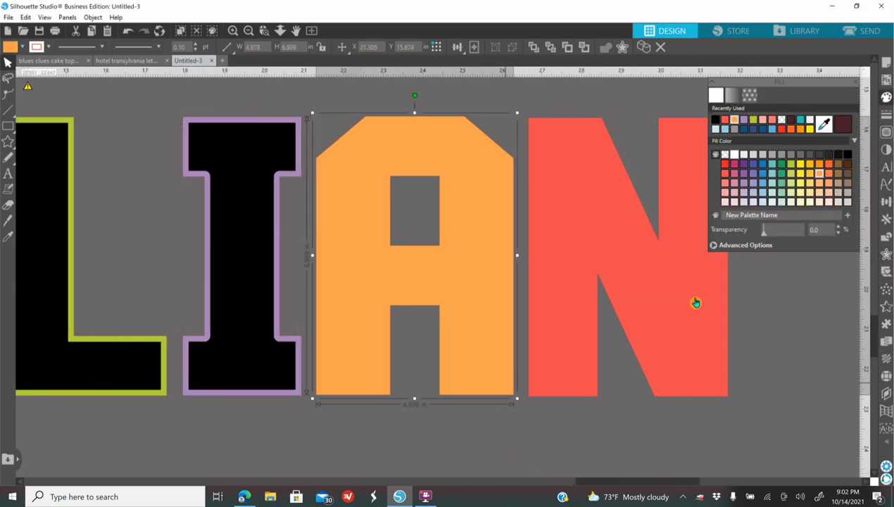
pyautogui.click(888, 254)
pyautogui.click(818, 110)
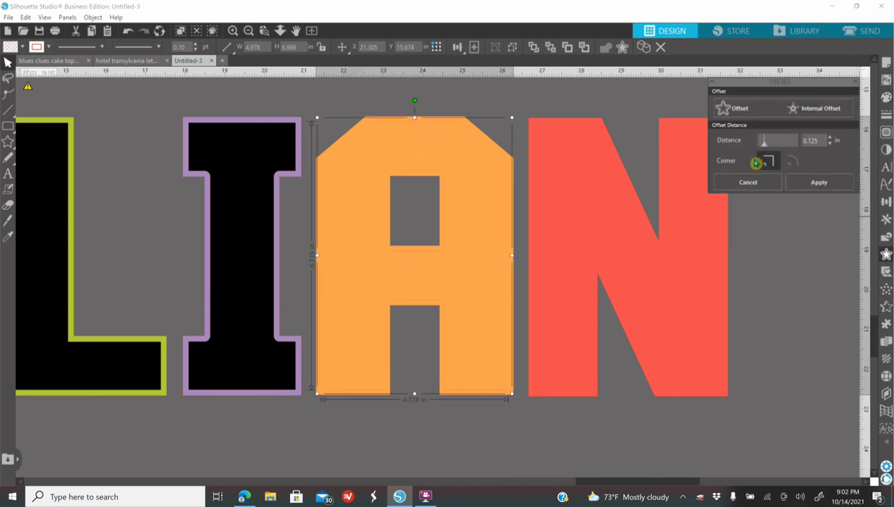
pyautogui.click(832, 138)
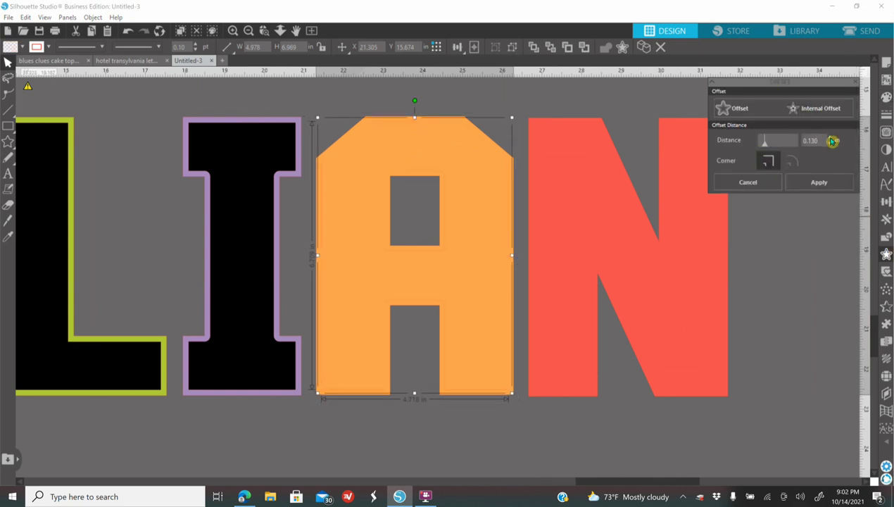
# Replace the I's rounded inset with a square-cornered internal offset about 2.69 by 6.68 in and fill it black.
pyautogui.click(249, 255)
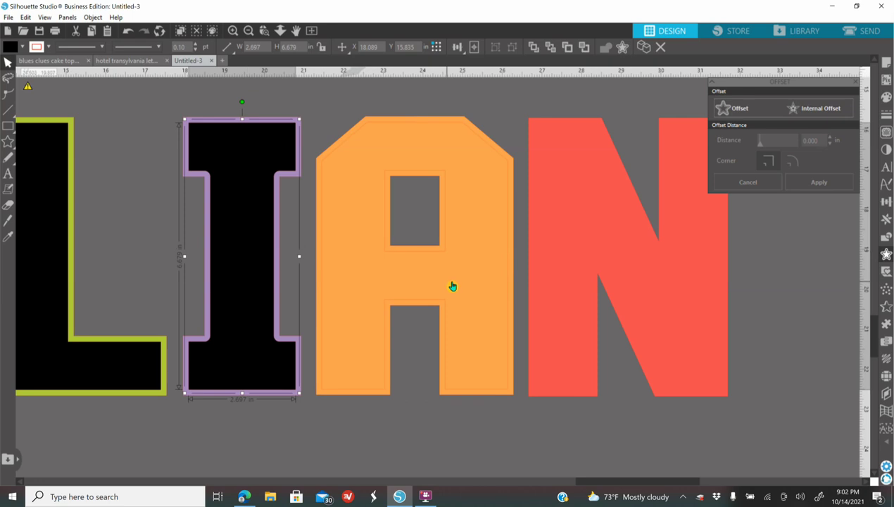
pyautogui.press('Delete')
pyautogui.click(268, 239)
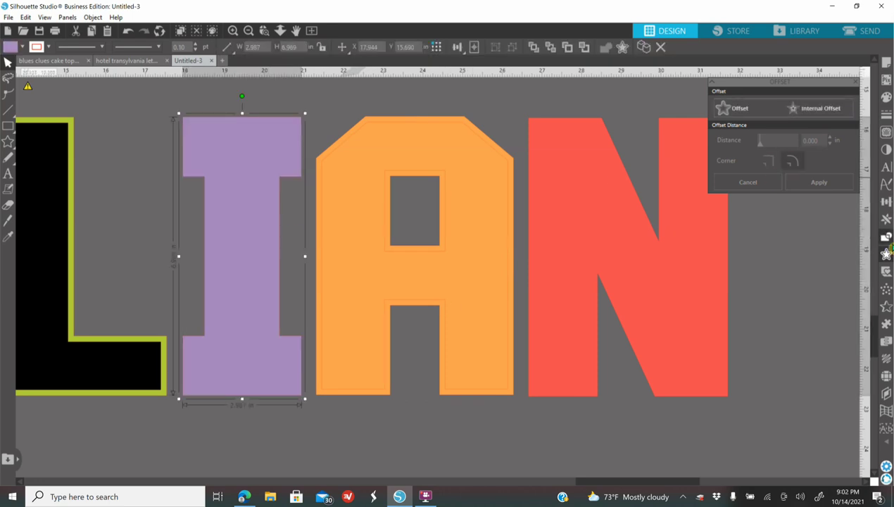
pyautogui.click(887, 255)
pyautogui.click(886, 255)
pyautogui.click(814, 109)
pyautogui.click(771, 160)
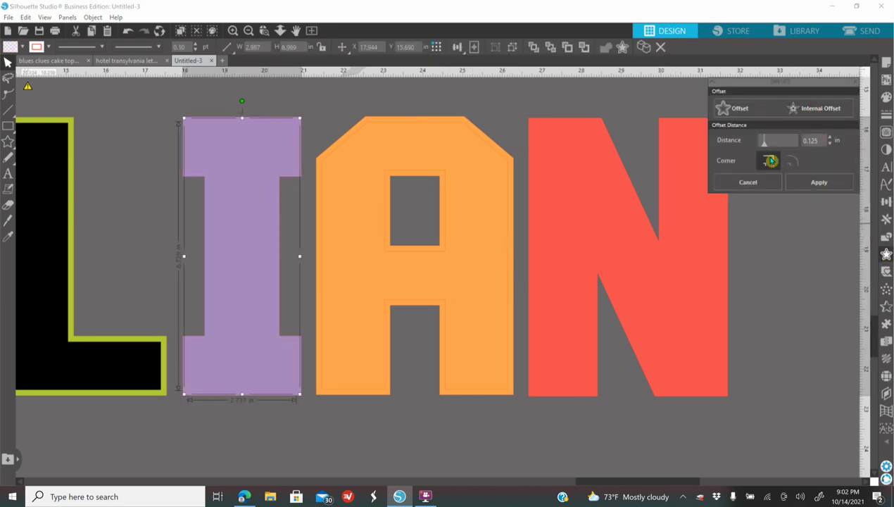
pyautogui.click(886, 97)
pyautogui.click(715, 119)
pyautogui.click(323, 173)
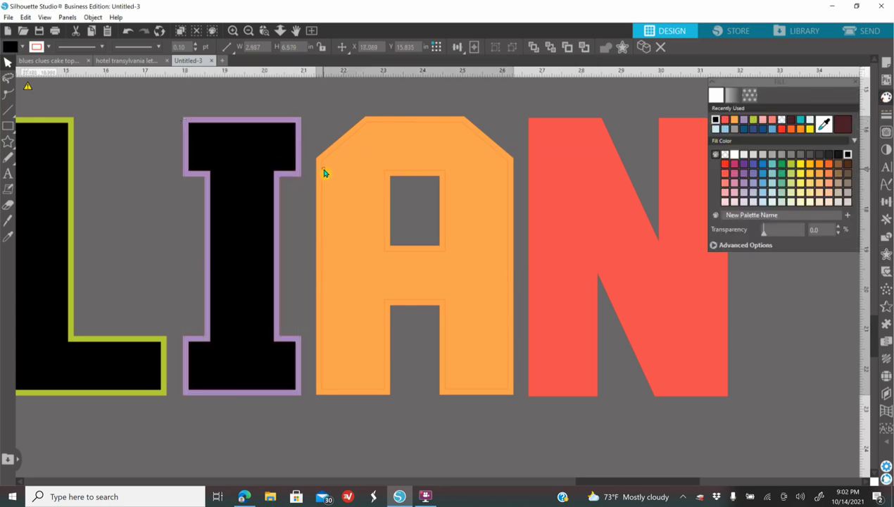
pyautogui.click(715, 120)
pyautogui.click(140, 32)
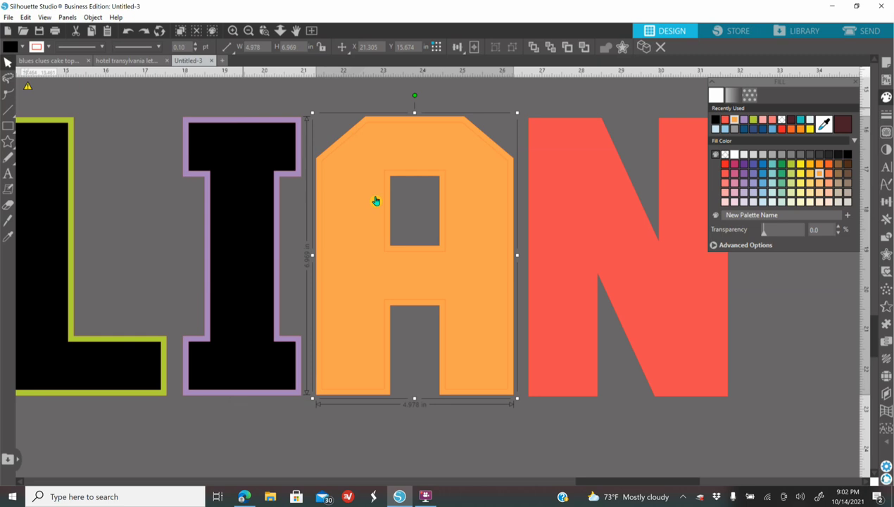
# Fill the A's inner offset shape black.
pyautogui.click(387, 256)
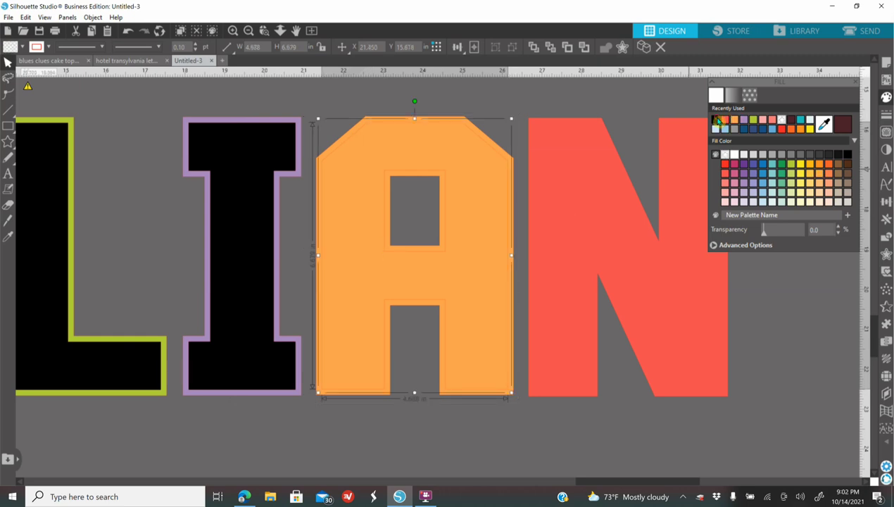
pyautogui.click(717, 121)
# Add a square-cornered internal offset about 4.7 by 6.7 in inside the red N and fill it black.
pyautogui.click(574, 196)
pyautogui.click(886, 253)
pyautogui.click(814, 110)
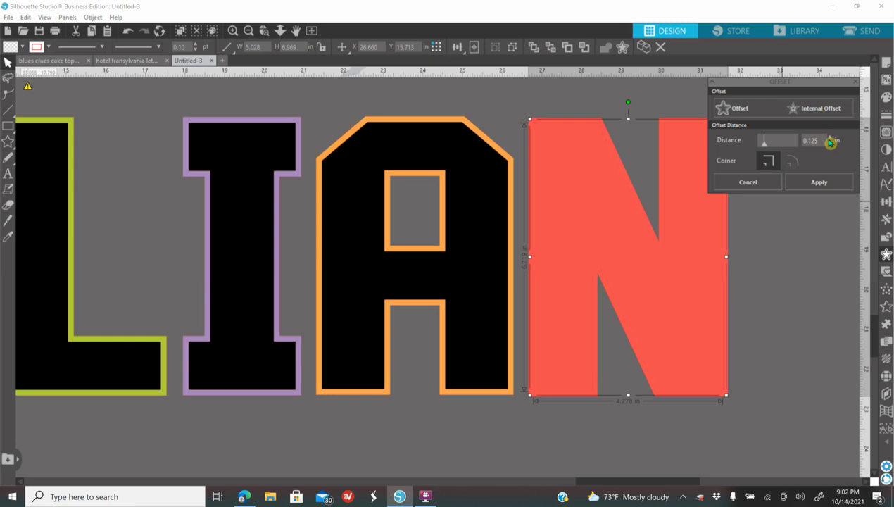
pyautogui.click(886, 97)
pyautogui.click(716, 120)
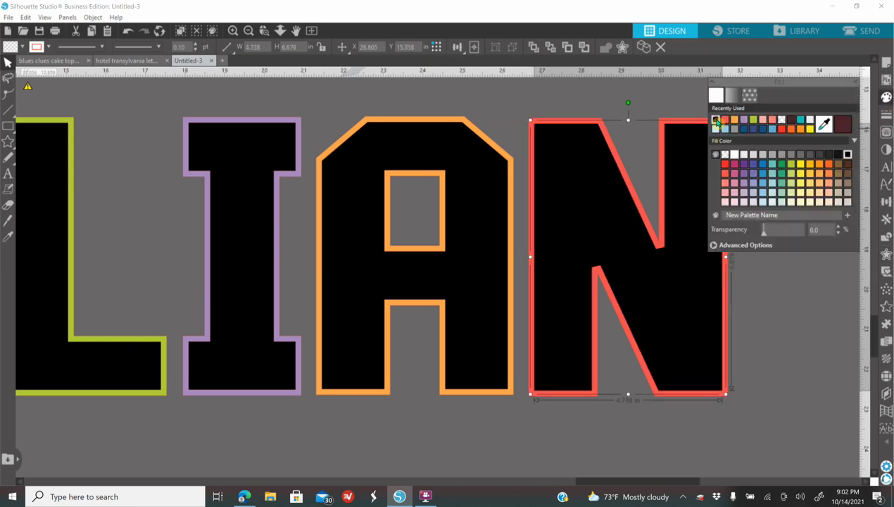
# Move the castle picture behind the letters and stretch it across all four, to about 18.3 by 7.08 in.
pyautogui.click(249, 32)
pyautogui.scroll(2, 603, 281)
pyautogui.moveTo(636, 143); pyautogui.dragTo(244, 262)
pyautogui.moveTo(274, 350); pyautogui.dragTo(279, 408)
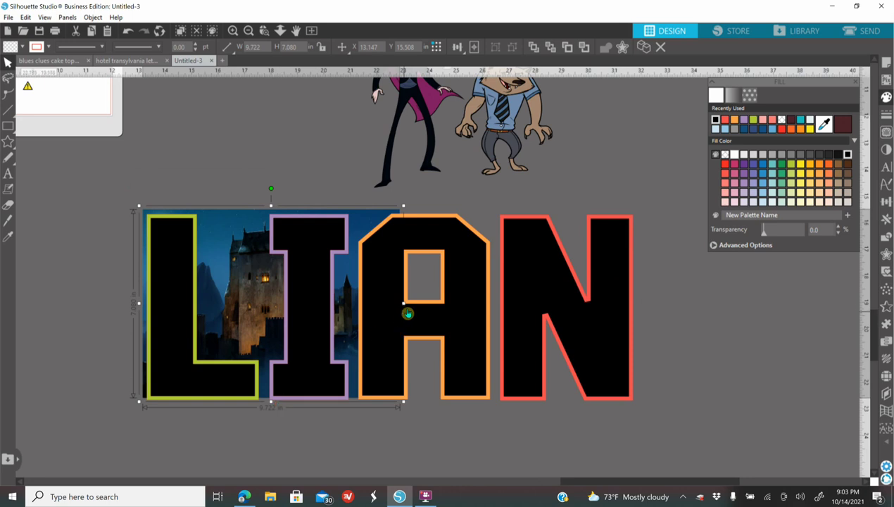
pyautogui.moveTo(404, 304); pyautogui.dragTo(632, 351)
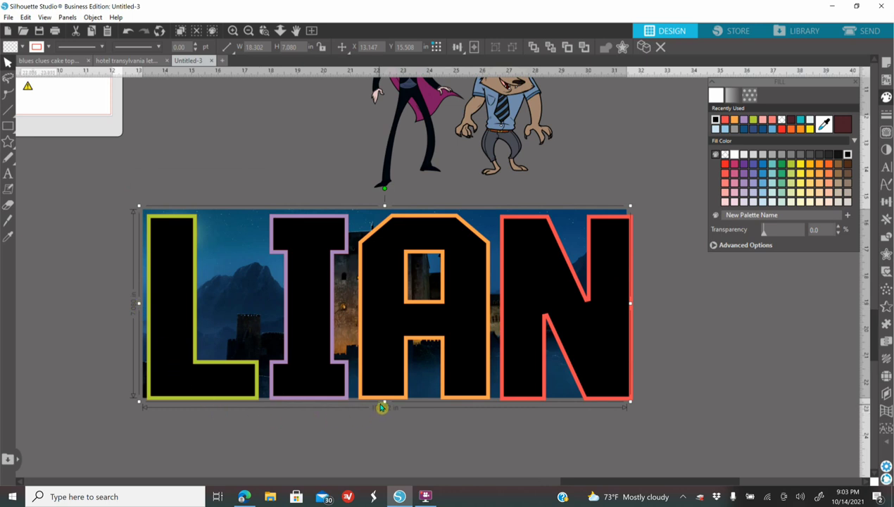
pyautogui.moveTo(385, 407); pyautogui.dragTo(386, 409)
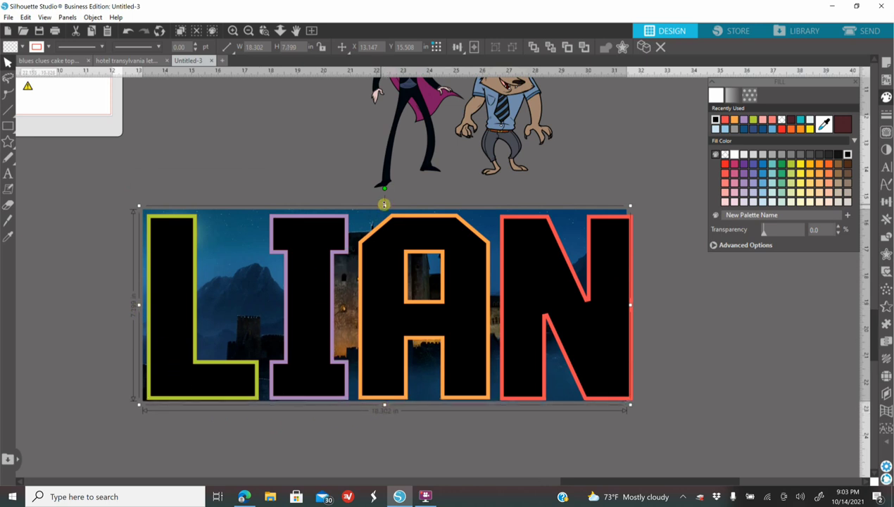
pyautogui.moveTo(386, 206); pyautogui.dragTo(386, 209)
# Select the castle picture with the four black letter insets and crop the picture to their shapes.
pyautogui.click(233, 31)
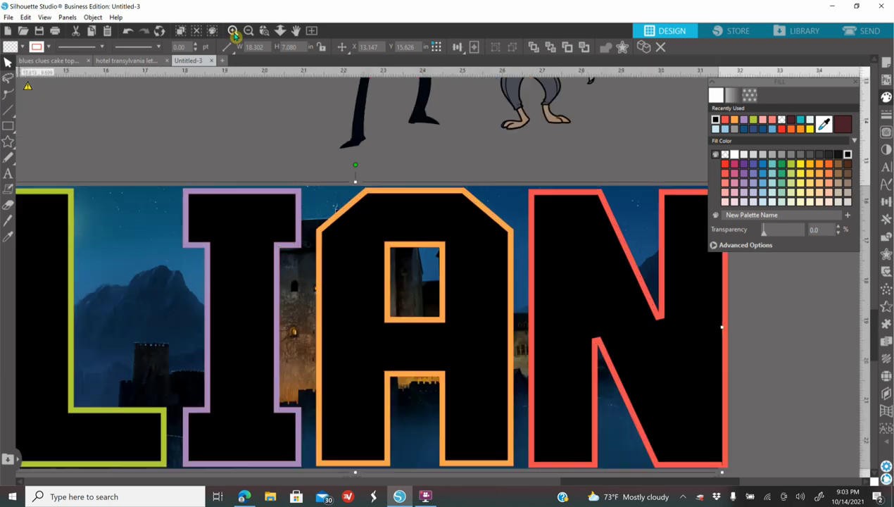
pyautogui.moveTo(645, 482); pyautogui.dragTo(608, 481)
pyautogui.keyDown('shift'); pyautogui.click(141, 312); pyautogui.keyUp('shift')
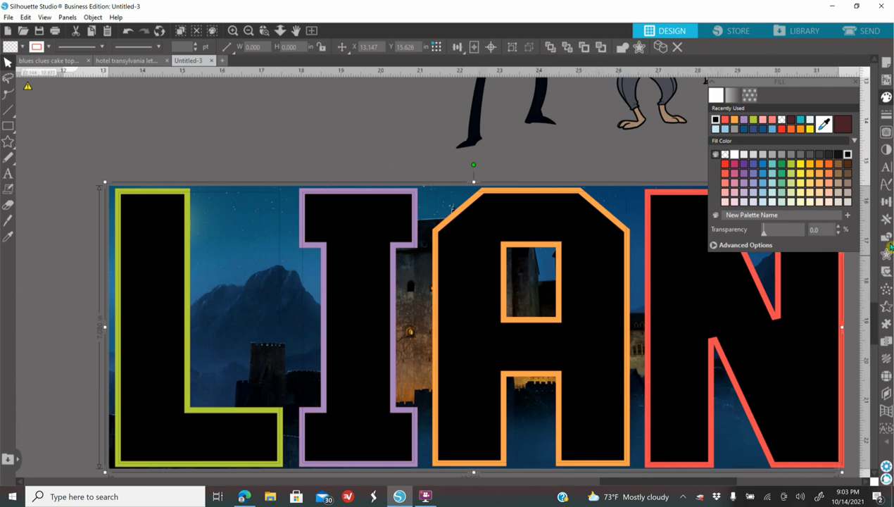
pyautogui.click(880, 236)
pyautogui.click(797, 146)
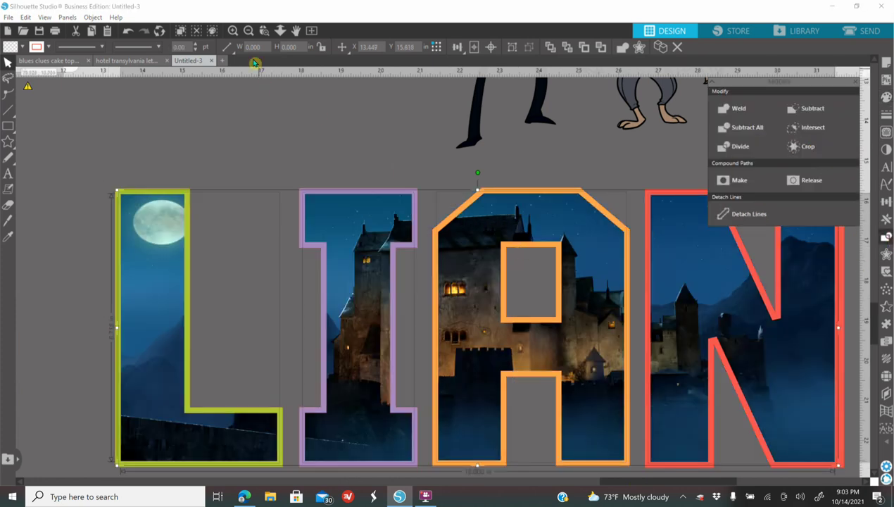
# Move the Dracula figure closer to the letters and send all the decorated letters behind the character artwork.
pyautogui.click(248, 31)
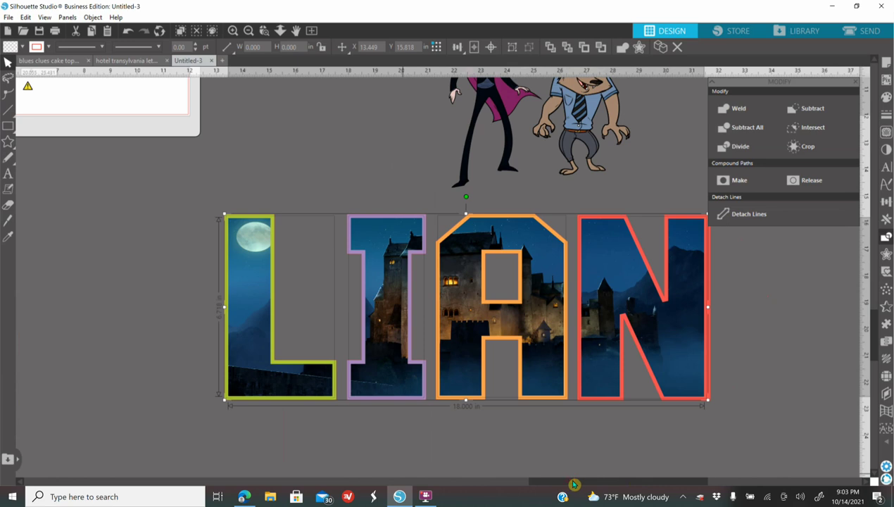
pyautogui.moveTo(569, 484); pyautogui.dragTo(605, 483)
pyautogui.click(703, 371)
pyautogui.scroll(3, 288, 143)
pyautogui.moveTo(400, 118); pyautogui.dragTo(358, 139)
pyautogui.click(207, 279)
pyautogui.moveTo(108, 331); pyautogui.dragTo(630, 381)
pyautogui.rightClick(630, 381)
pyautogui.click(670, 310)
pyautogui.click(734, 359)
# Place the Dracula figure over the I so that he stands along the letter's full height.
pyautogui.moveTo(355, 161); pyautogui.dragTo(289, 341)
pyautogui.click(286, 151)
pyautogui.scroll(-3, 287, 151)
pyautogui.moveTo(300, 262)
pyautogui.mouseDown()
pyautogui.moveTo(307, 267)
pyautogui.moveTo(302, 259)
pyautogui.mouseUp()
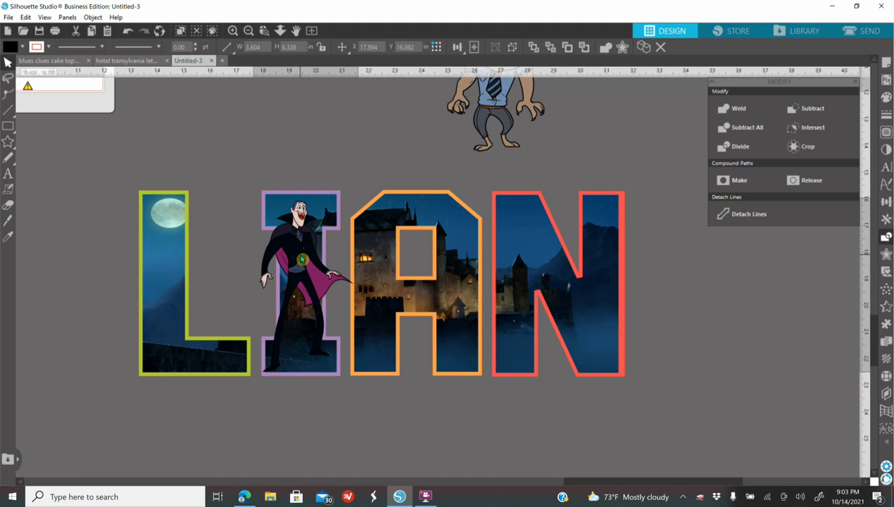
# Place the werewolf figure over the right leg of the A, with his feet at the letter's base.
pyautogui.click(437, 125)
pyautogui.click(250, 32)
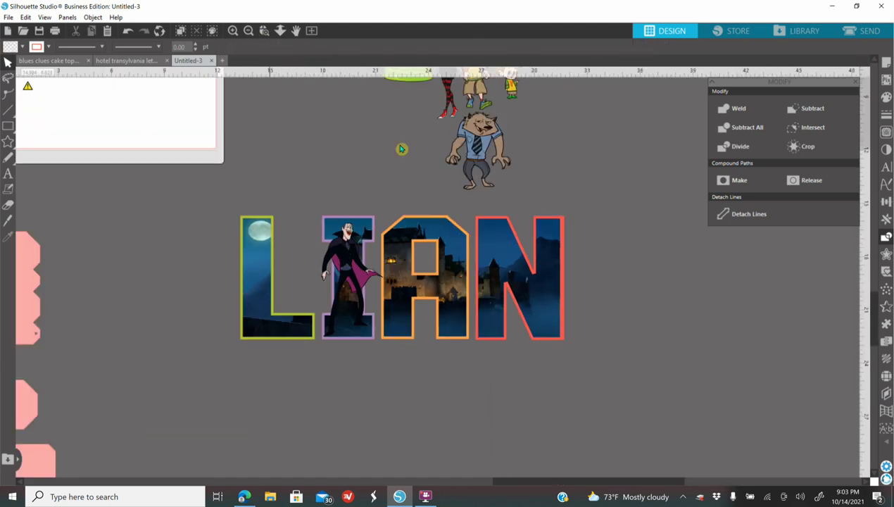
pyautogui.moveTo(478, 134); pyautogui.dragTo(436, 277)
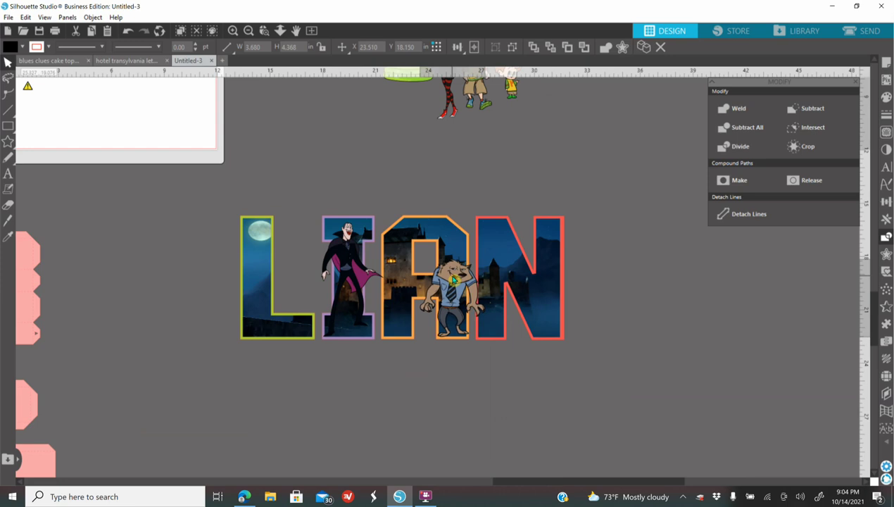
# Place the mummy and the green blob figures over the foot of the L, with the blob in front.
pyautogui.click(444, 236)
pyautogui.scroll(2, 428, 166)
pyautogui.moveTo(516, 98); pyautogui.dragTo(311, 350)
pyautogui.moveTo(394, 129)
pyautogui.mouseDown()
pyautogui.moveTo(215, 409)
pyautogui.moveTo(255, 362)
pyautogui.moveTo(263, 377)
pyautogui.mouseUp()
pyautogui.click(233, 32)
pyautogui.scroll(-2, 366, 148)
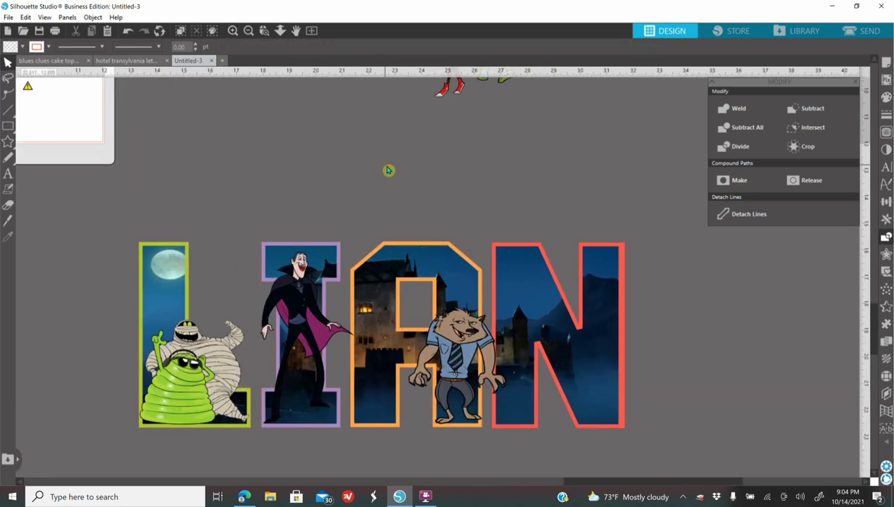
# Place the girl in the black dress over the left leg of the N, with her feet at the letter's base.
pyautogui.scroll(3, 390, 168)
pyautogui.moveTo(453, 105); pyautogui.dragTo(504, 316)
pyautogui.scroll(-1, 504, 316)
pyautogui.moveTo(513, 210); pyautogui.dragTo(546, 301)
# Shift the L, I and A with their figures to the left so the letters are spaced further apart.
pyautogui.moveTo(162, 239); pyautogui.dragTo(118, 239)
pyautogui.moveTo(318, 226); pyautogui.dragTo(296, 226)
pyautogui.moveTo(462, 329); pyautogui.dragTo(456, 334)
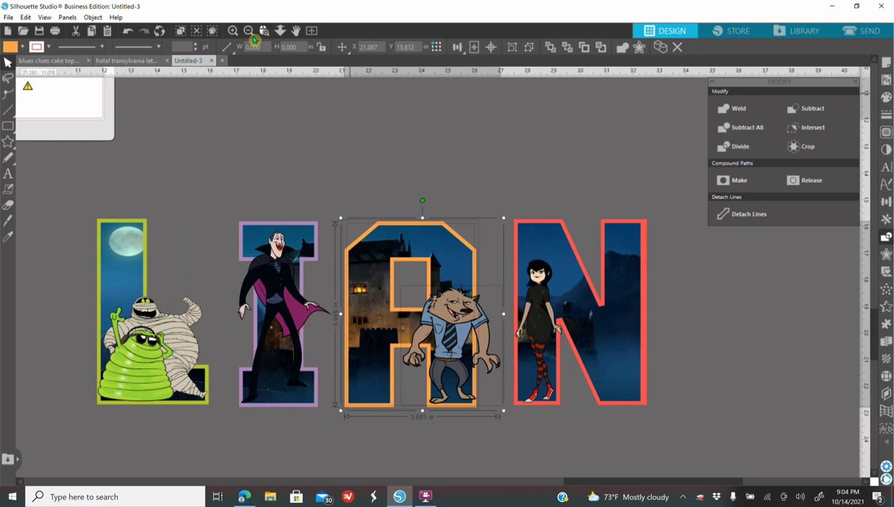
# Place the tall red-haired boy and the small curly-haired boy together over the left leg of the A.
pyautogui.click(249, 32)
pyautogui.moveTo(475, 105); pyautogui.dragTo(393, 327)
pyautogui.click(443, 384)
pyautogui.moveTo(508, 98); pyautogui.dragTo(397, 342)
pyautogui.click(401, 379)
# Place the Frankenstein figure over the right leg of the N and the Hotel Transylvania logo across the top of the A.
pyautogui.click(250, 32)
pyautogui.moveTo(440, 98); pyautogui.dragTo(579, 316)
pyautogui.moveTo(485, 80); pyautogui.dragTo(533, 217)
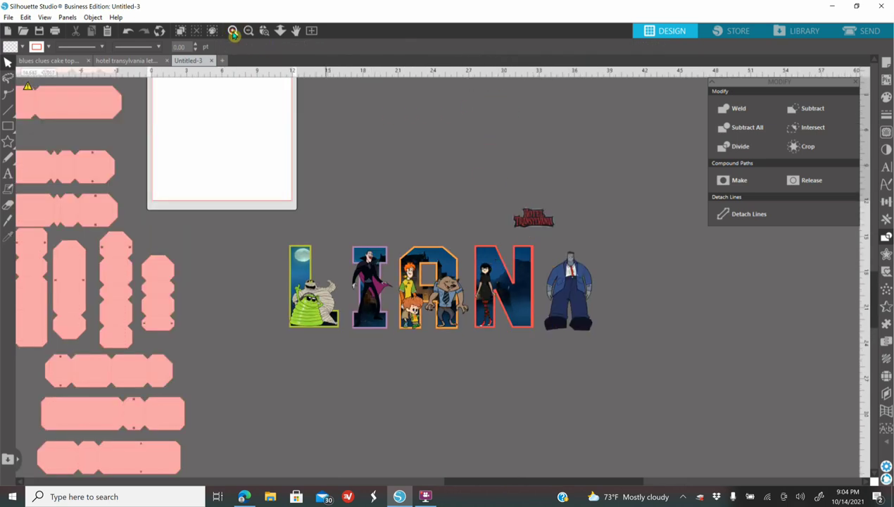
pyautogui.click(233, 32)
pyautogui.moveTo(638, 303); pyautogui.dragTo(583, 308)
pyautogui.moveTo(570, 206); pyautogui.dragTo(415, 252)
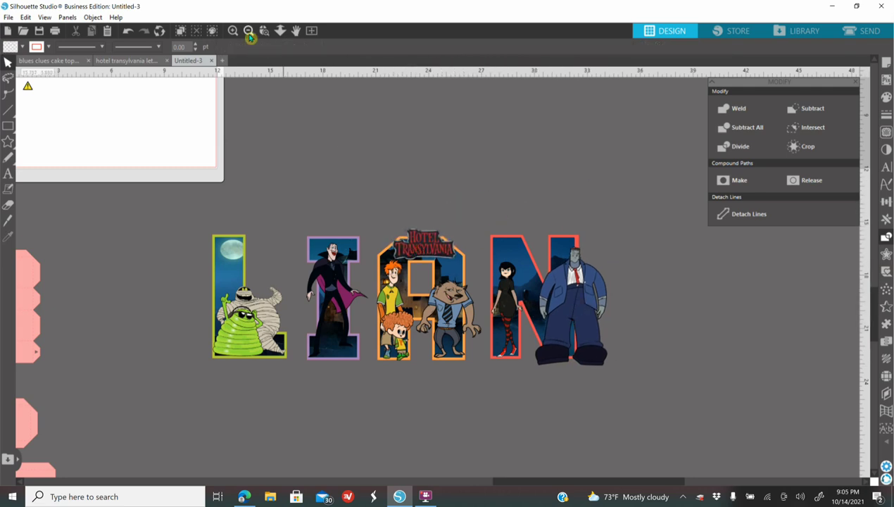
# Place the bat above the girl, overlapping the upper left corner of the N.
pyautogui.click(249, 31)
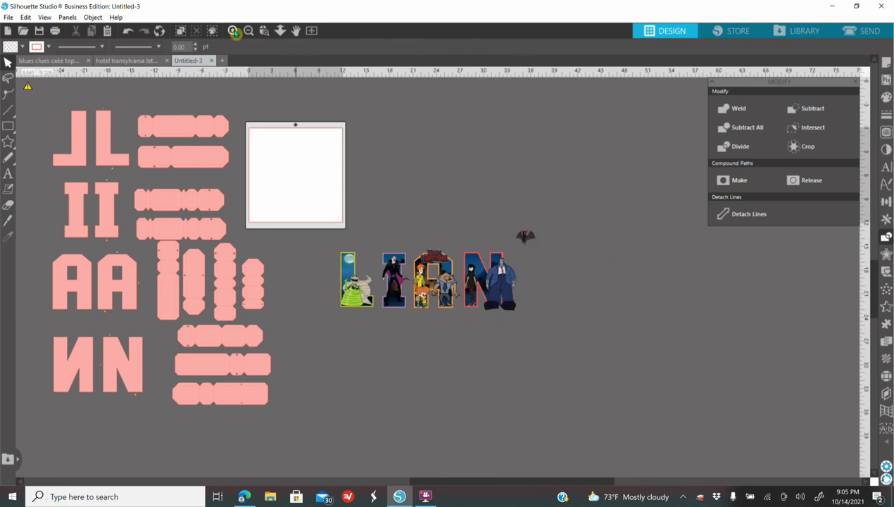
pyautogui.click(234, 31)
pyautogui.moveTo(700, 166); pyautogui.dragTo(524, 229)
pyautogui.click(451, 194)
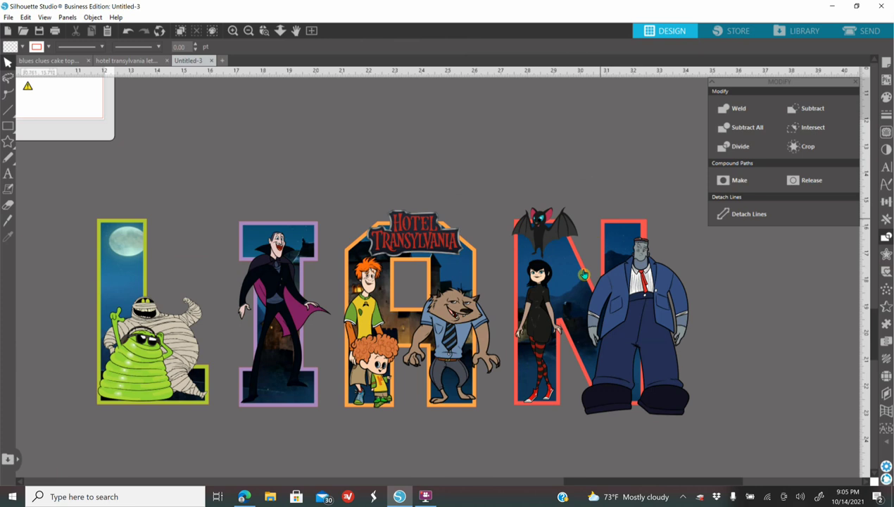
pyautogui.click(541, 297)
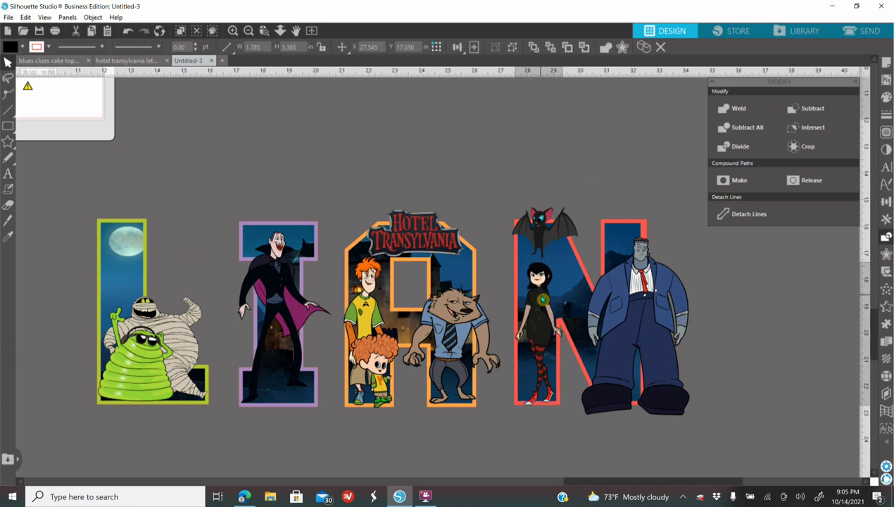
pyautogui.click(562, 224)
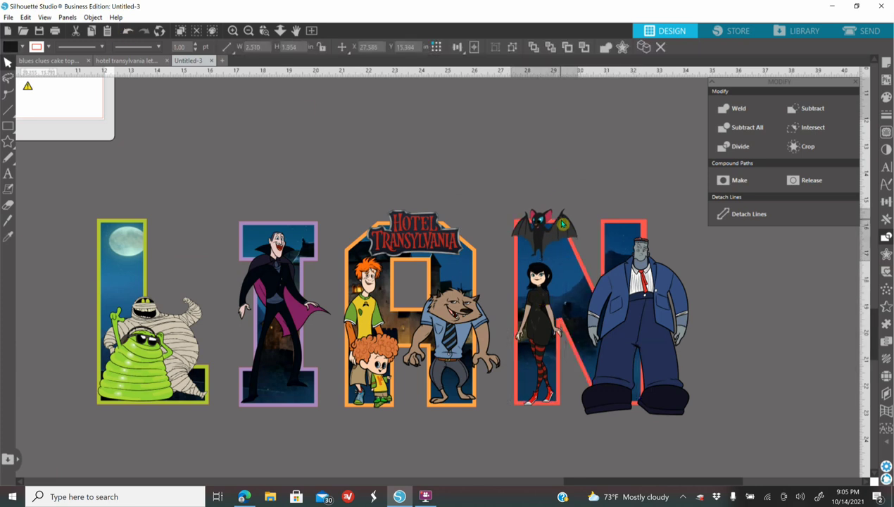
pyautogui.moveTo(562, 224); pyautogui.dragTo(556, 211)
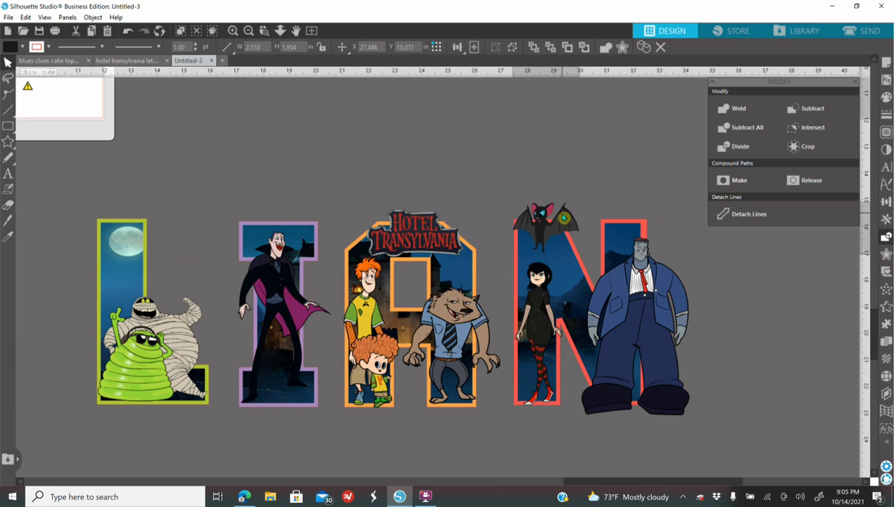
pyautogui.click(448, 139)
# Create a narrow offset around the mummy, filled white and without a line color.
pyautogui.click(234, 32)
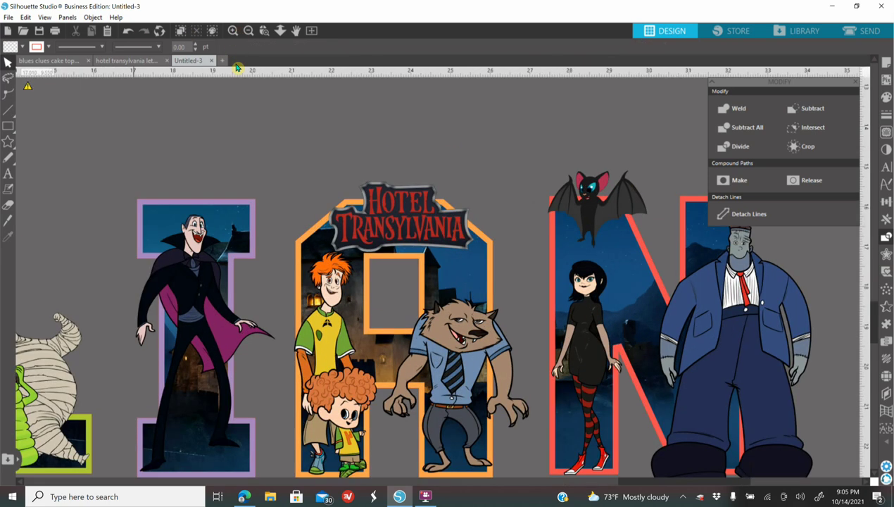
pyautogui.moveTo(622, 486); pyautogui.dragTo(504, 482)
pyautogui.click(447, 374)
pyautogui.click(885, 259)
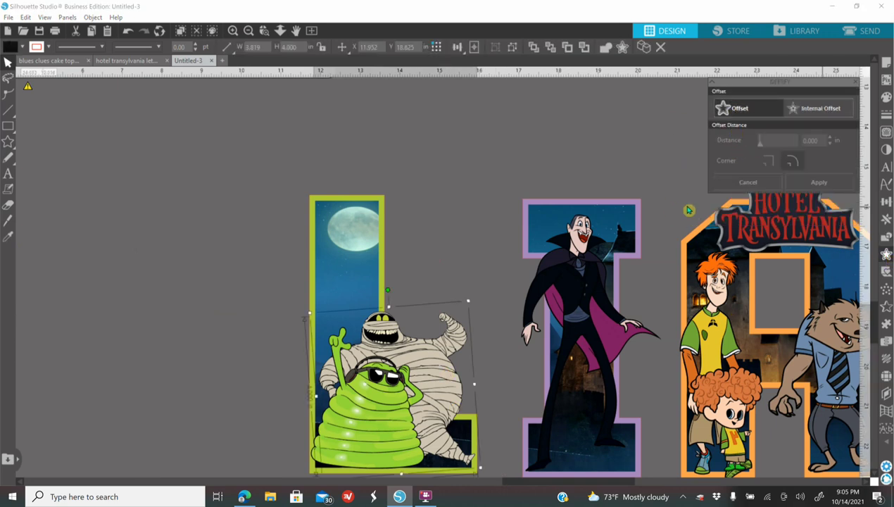
pyautogui.click(887, 100)
pyautogui.click(733, 154)
pyautogui.click(886, 114)
pyautogui.click(733, 95)
# Add a 0.055 in rounded offset around the mummy's white outline and fill it brown.
pyautogui.rightClick(416, 360)
pyautogui.click(437, 212)
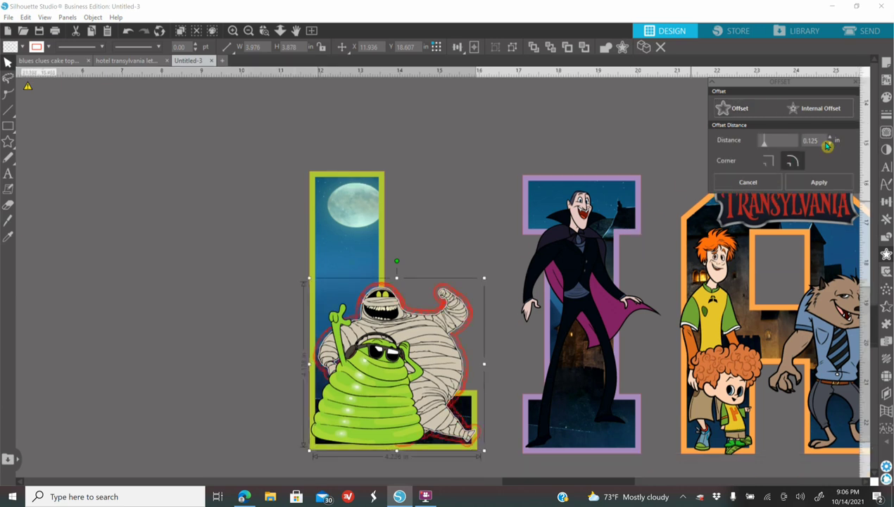
pyautogui.write('0.05')
pyautogui.click(824, 182)
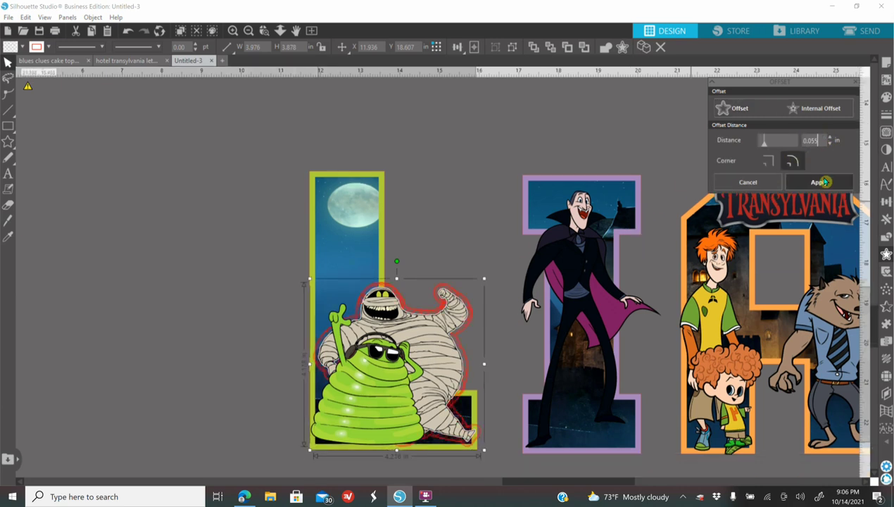
pyautogui.click(885, 105)
pyautogui.click(232, 30)
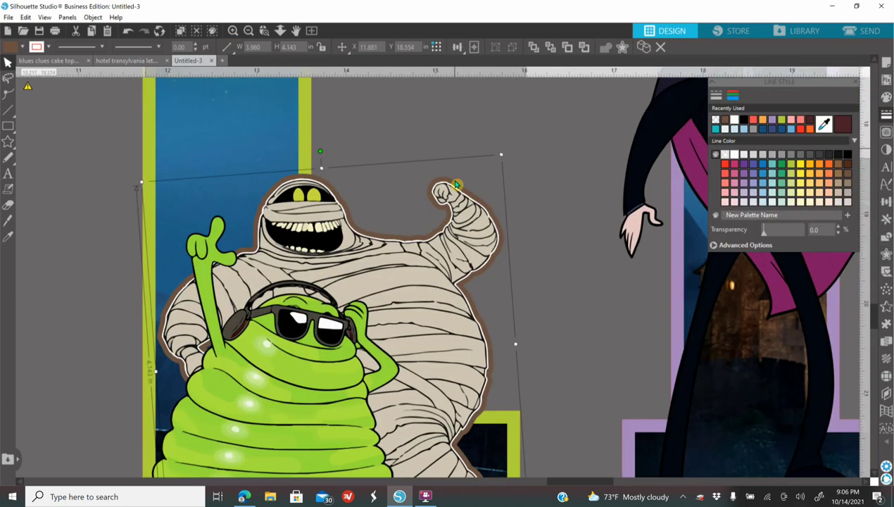
# Create a 0.015 in rounded offset around the green blob and give it a white fill without a line.
pyautogui.click(885, 254)
pyautogui.click(744, 109)
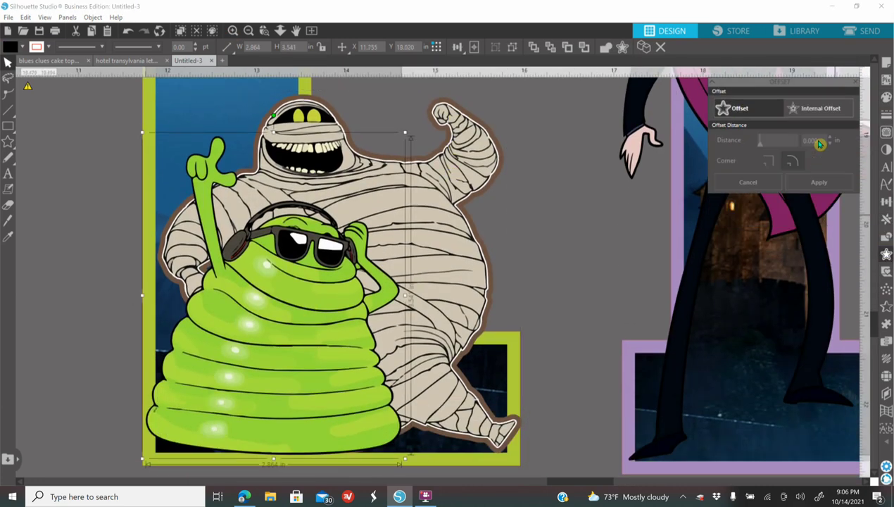
pyautogui.doubleClick(819, 141)
pyautogui.write('0.015')
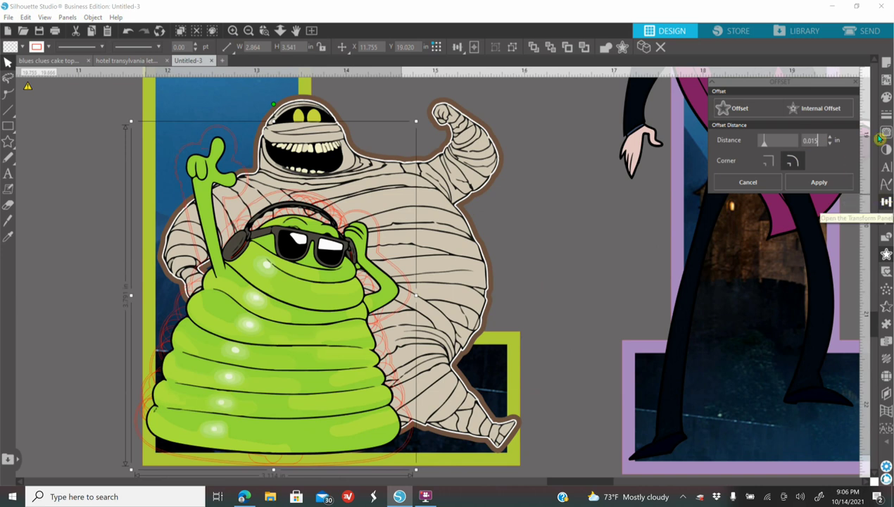
pyautogui.click(819, 181)
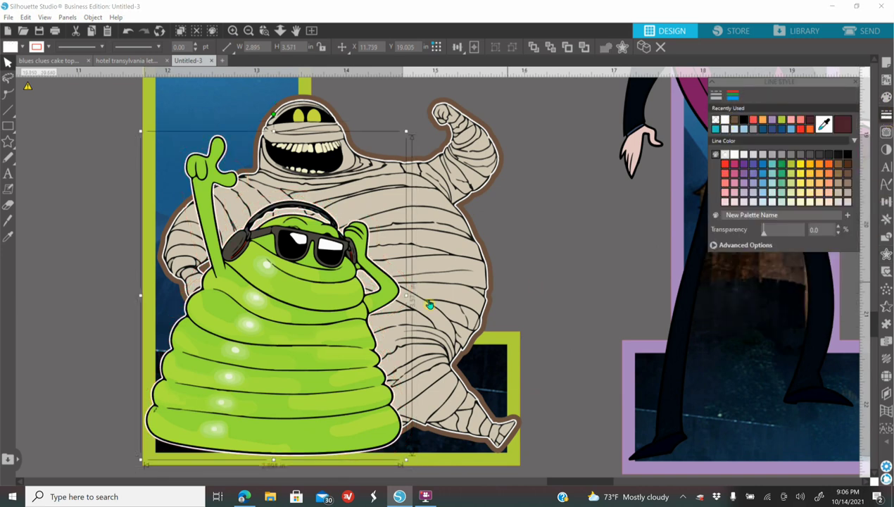
# Add a wider offset around the green blob's white outline, filled green and without a line color.
pyautogui.click(886, 253)
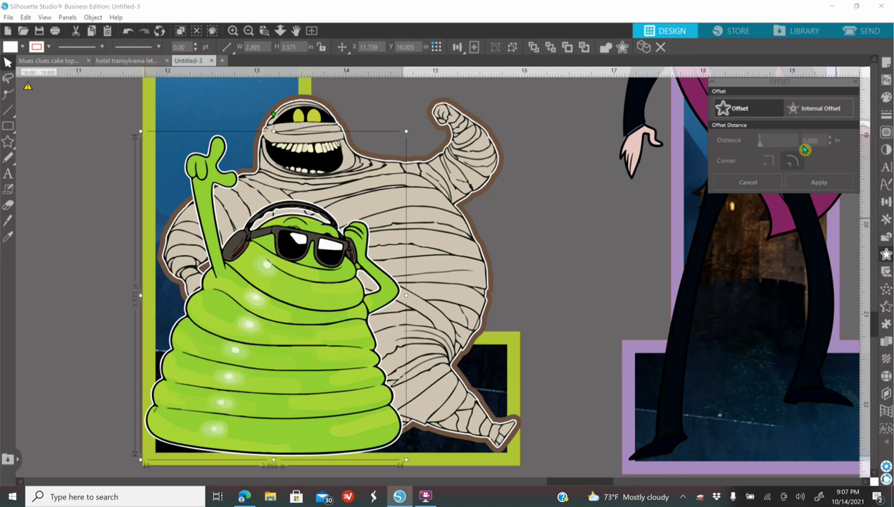
pyautogui.press('Return')
pyautogui.click(886, 97)
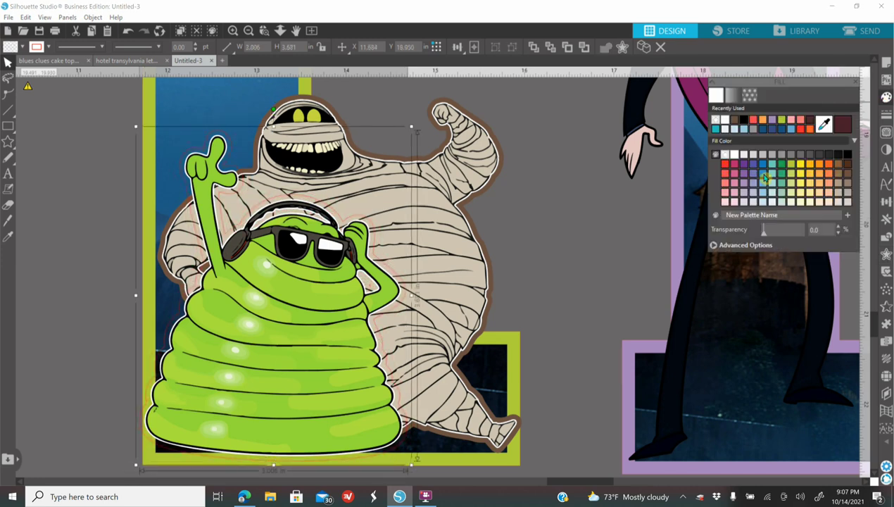
pyautogui.click(781, 164)
pyautogui.click(886, 115)
pyautogui.click(725, 121)
# Create a narrow white offset without a line around Dracula and group it with the figure.
pyautogui.moveTo(556, 481); pyautogui.dragTo(578, 483)
pyautogui.click(249, 32)
pyautogui.moveTo(324, 154); pyautogui.dragTo(328, 224)
pyautogui.click(337, 224)
pyautogui.click(886, 254)
pyautogui.click(742, 110)
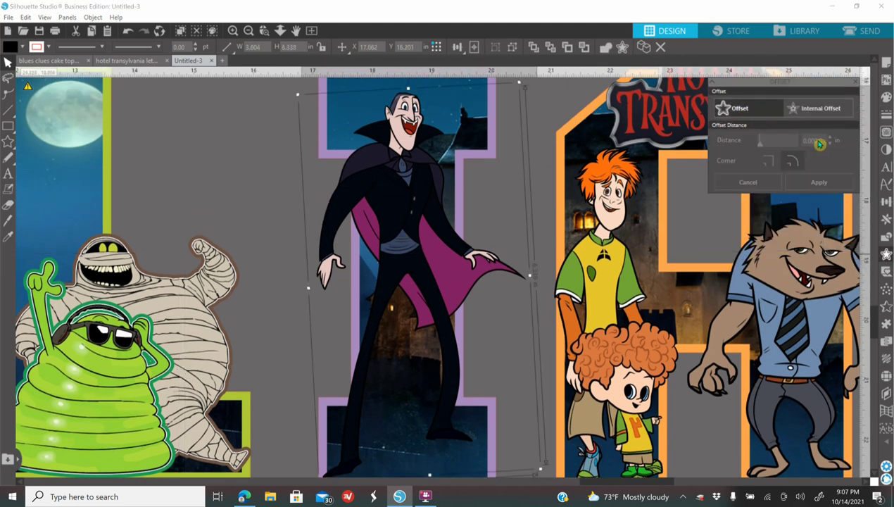
pyautogui.moveTo(821, 142); pyautogui.dragTo(794, 160)
pyautogui.write('0.0')
pyautogui.click(886, 112)
pyautogui.click(412, 252)
pyautogui.rightClick(413, 252)
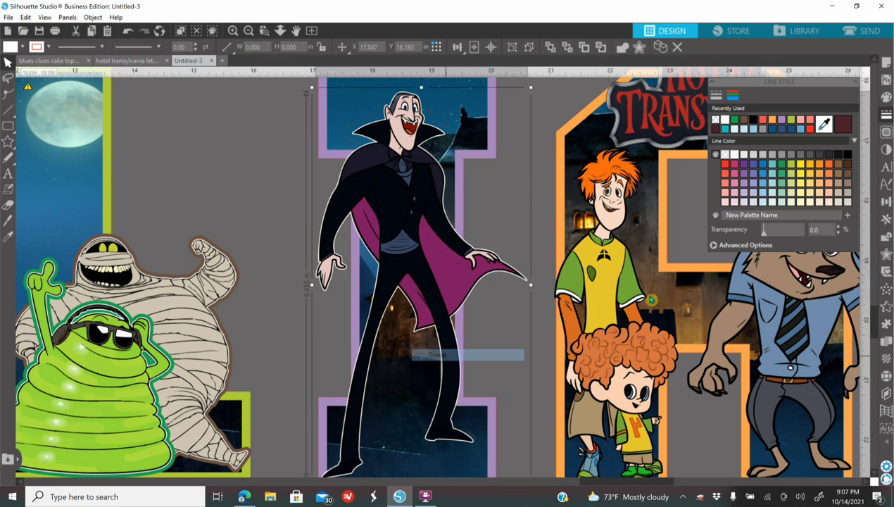
pyautogui.click(429, 354)
# Add an outer offset around Dracula's white outline, filled pink and without a line color.
pyautogui.click(819, 181)
pyautogui.click(886, 97)
pyautogui.click(735, 163)
pyautogui.click(885, 115)
pyautogui.click(733, 95)
pyautogui.click(725, 120)
# Create a 0.015 in rounded offset around the tall red-haired boy and fill it white.
pyautogui.moveTo(603, 482); pyautogui.dragTo(647, 483)
pyautogui.click(394, 236)
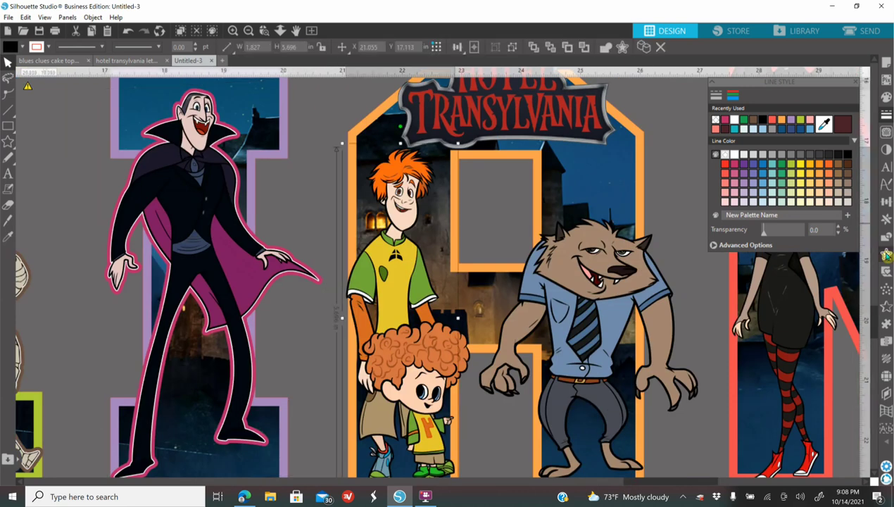
pyautogui.click(887, 255)
pyautogui.click(750, 112)
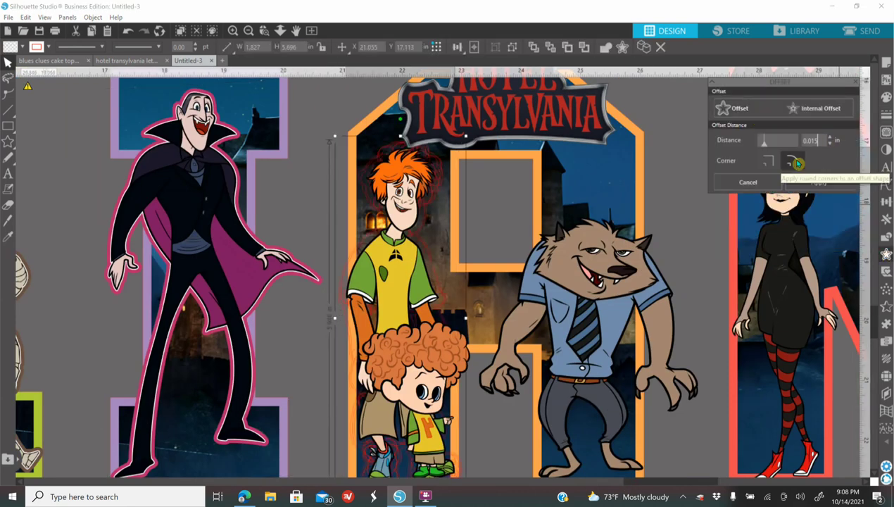
pyautogui.click(820, 182)
pyautogui.click(886, 96)
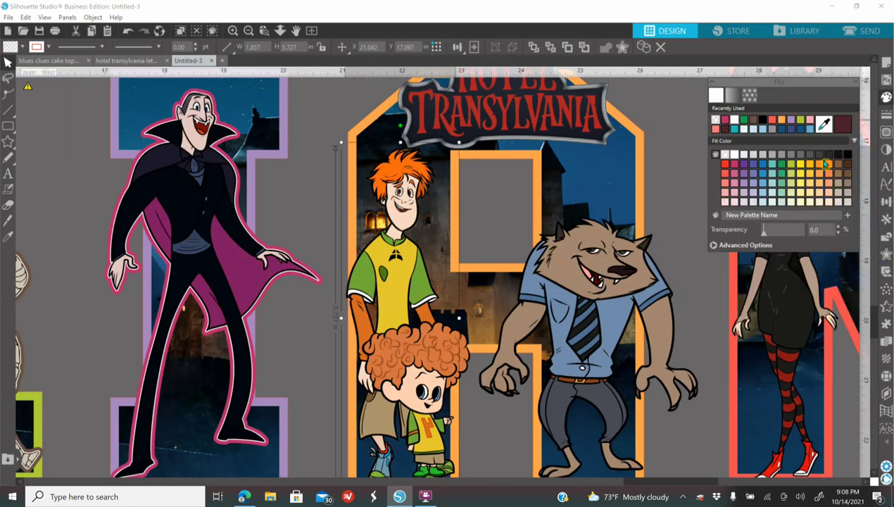
pyautogui.click(803, 176)
pyautogui.click(735, 154)
# Add a wider offset around the tall boy's white outline, filled yellow and without a line color.
pyautogui.rightClick(394, 285)
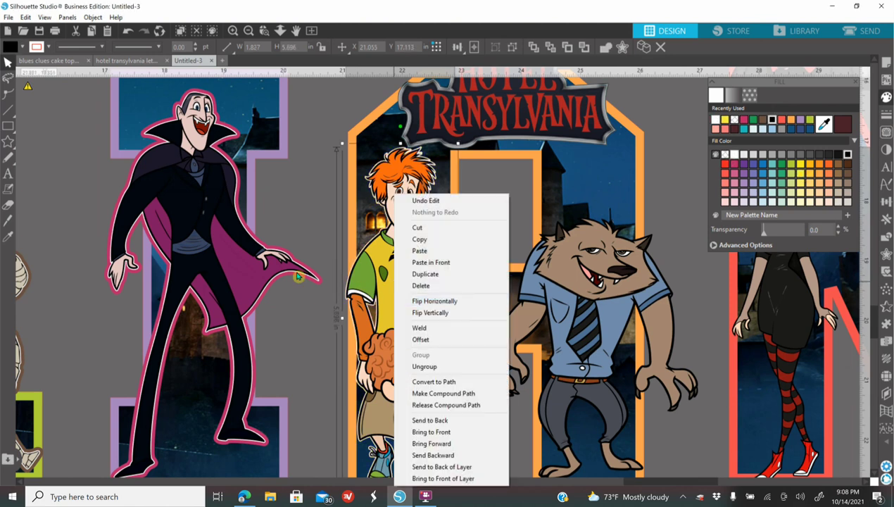
pyautogui.click(236, 31)
pyautogui.click(285, 236)
pyautogui.click(341, 219)
pyautogui.rightClick(359, 246)
pyautogui.click(386, 339)
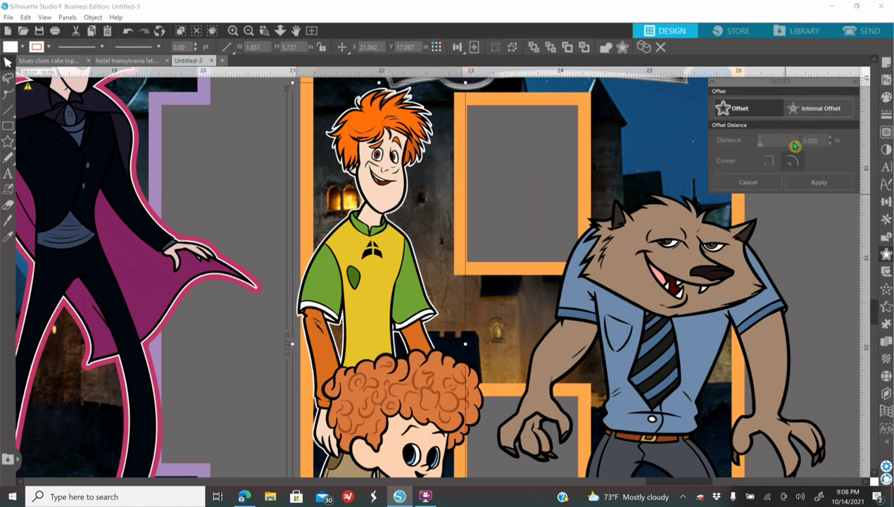
pyautogui.click(886, 98)
pyautogui.click(729, 120)
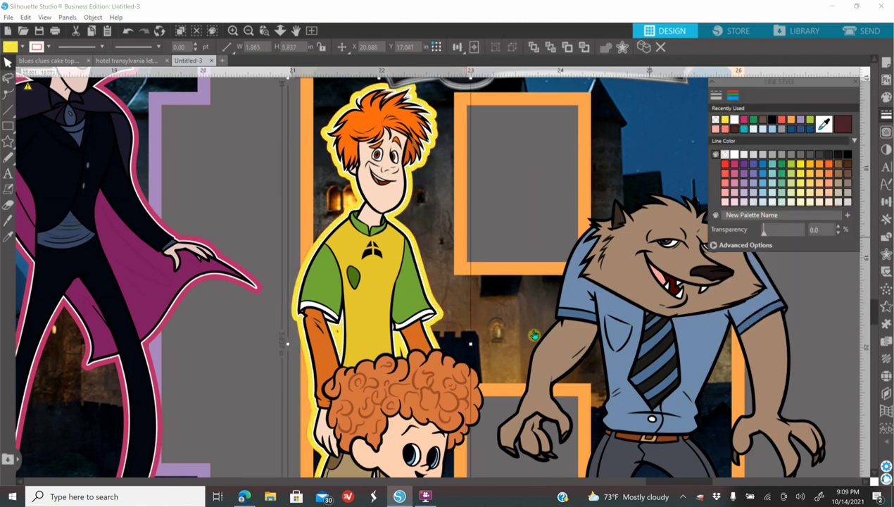
# Create a narrow rounded offset around the small curly-haired boy, remove its line color and fill it white.
pyautogui.scroll(-5, 486, 281)
pyautogui.click(422, 246)
pyautogui.click(886, 254)
pyautogui.click(739, 108)
pyautogui.moveTo(820, 143); pyautogui.dragTo(799, 167)
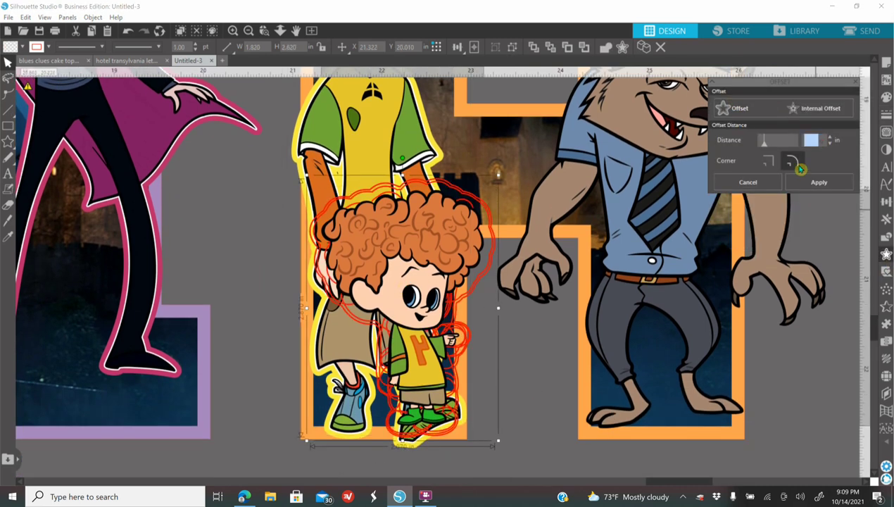
pyautogui.click(886, 114)
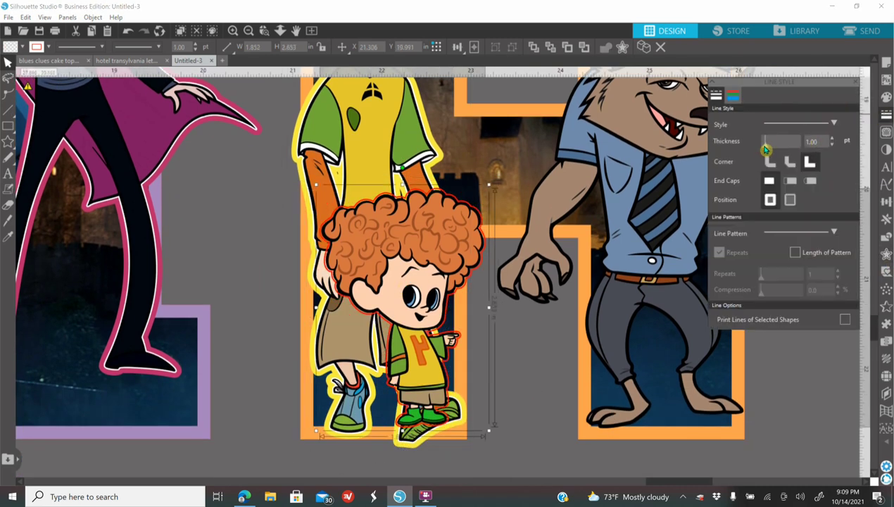
pyautogui.click(732, 95)
pyautogui.click(884, 97)
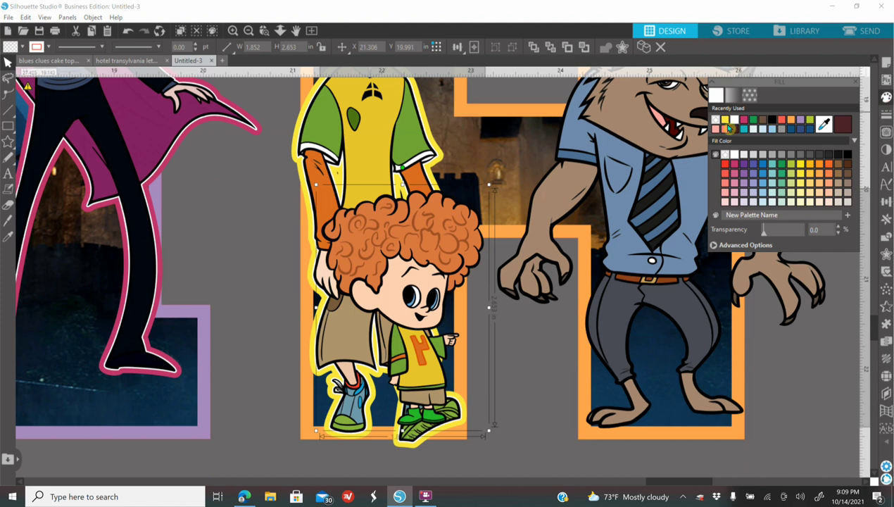
pyautogui.click(732, 122)
# Add a 0.055 in rounded offset around the small boy's white outline and fill it orange.
pyautogui.rightClick(450, 234)
pyautogui.click(495, 358)
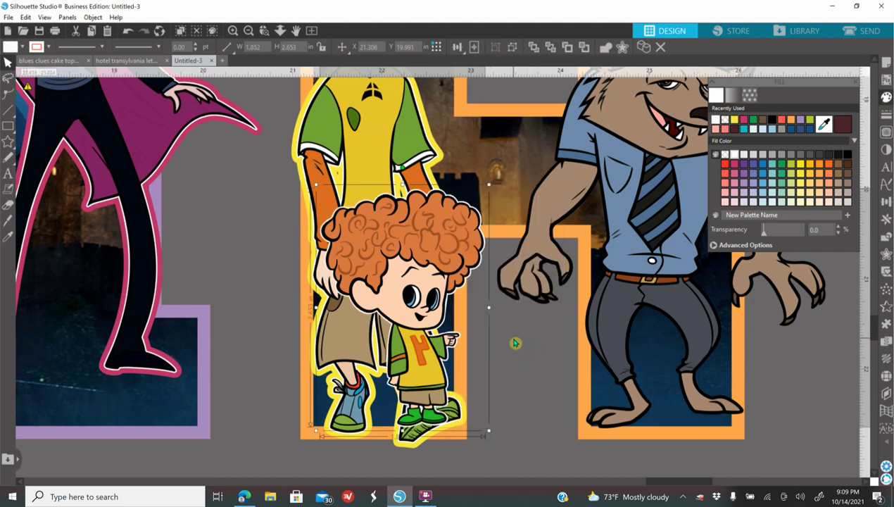
pyautogui.click(887, 253)
pyautogui.click(732, 108)
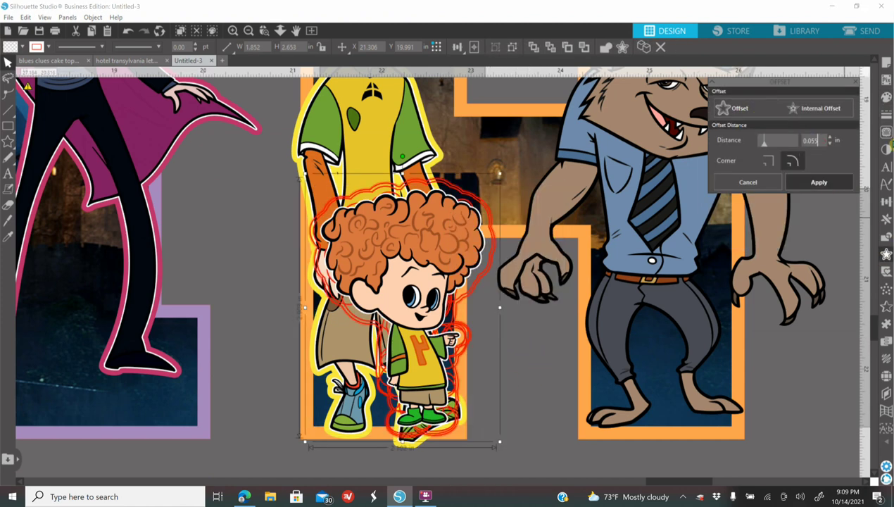
pyautogui.click(837, 181)
pyautogui.click(886, 97)
pyautogui.click(828, 164)
pyautogui.click(831, 173)
# Create a narrow offset around the werewolf and fill it white.
pyautogui.moveTo(656, 482); pyautogui.dragTo(691, 482)
pyautogui.scroll(1, 565, 413)
pyautogui.click(422, 281)
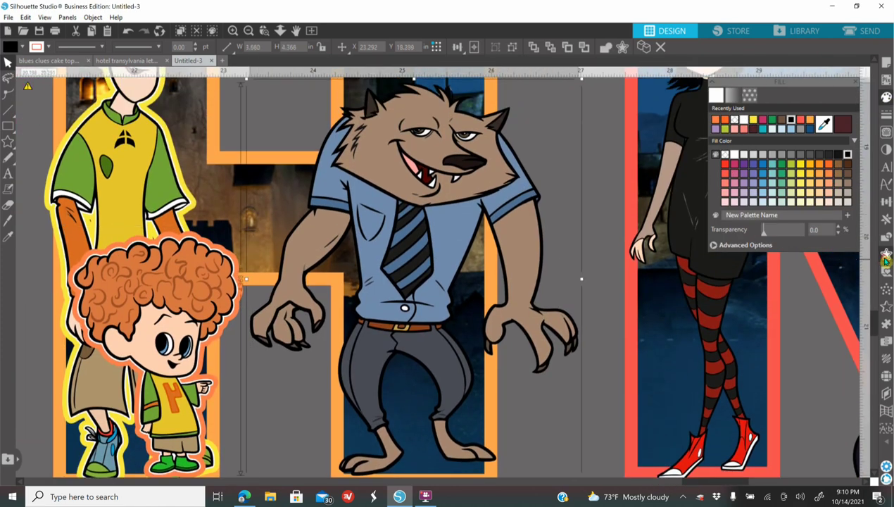
pyautogui.click(886, 254)
pyautogui.click(732, 110)
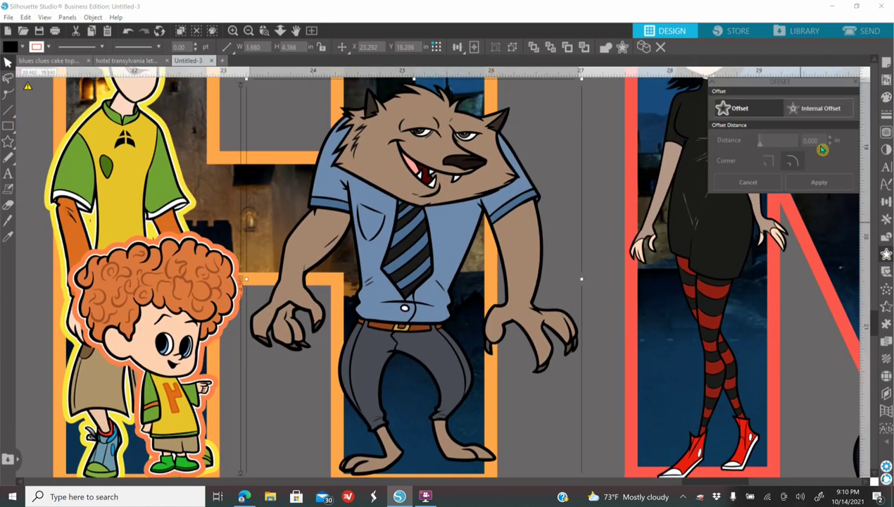
pyautogui.click(886, 96)
# Group the werewolf with its white outline and add a 0.055 in rounded offset filled light blue without a line color.
pyautogui.rightClick(431, 254)
pyautogui.click(456, 339)
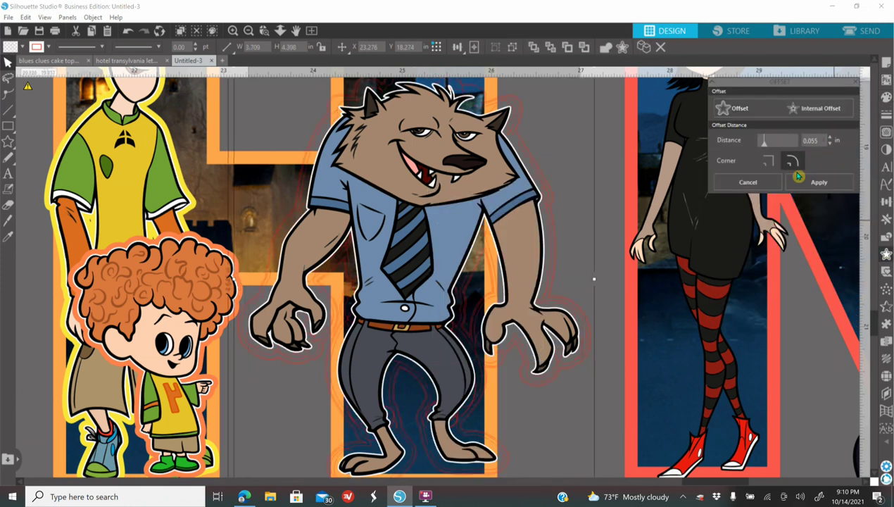
pyautogui.click(889, 99)
pyautogui.click(758, 193)
pyautogui.click(758, 200)
pyautogui.click(884, 118)
# Try to add a 0.15 in rounded offset around the black-haired girl.
pyautogui.moveTo(704, 484); pyautogui.dragTo(742, 484)
pyautogui.scroll(1, 325, 100)
pyautogui.click(249, 31)
pyautogui.click(390, 226)
pyautogui.click(886, 254)
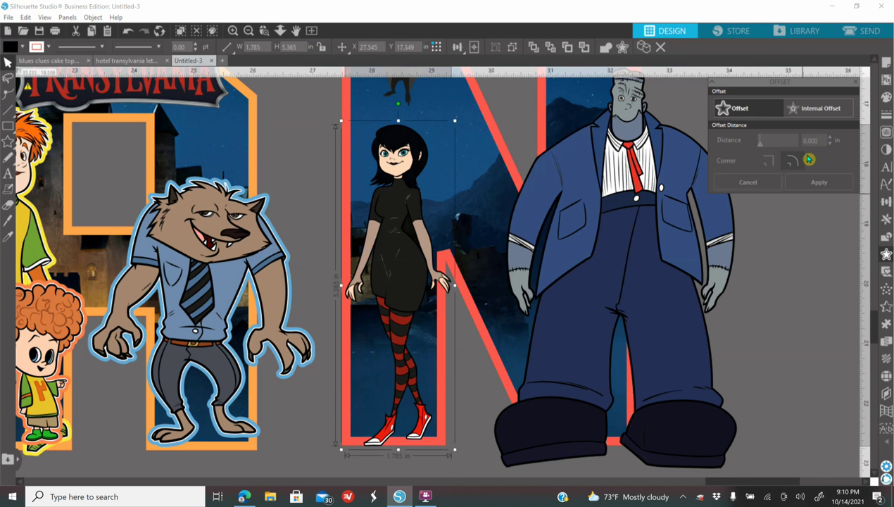
pyautogui.moveTo(825, 147); pyautogui.dragTo(801, 185)
pyautogui.write('0.15')
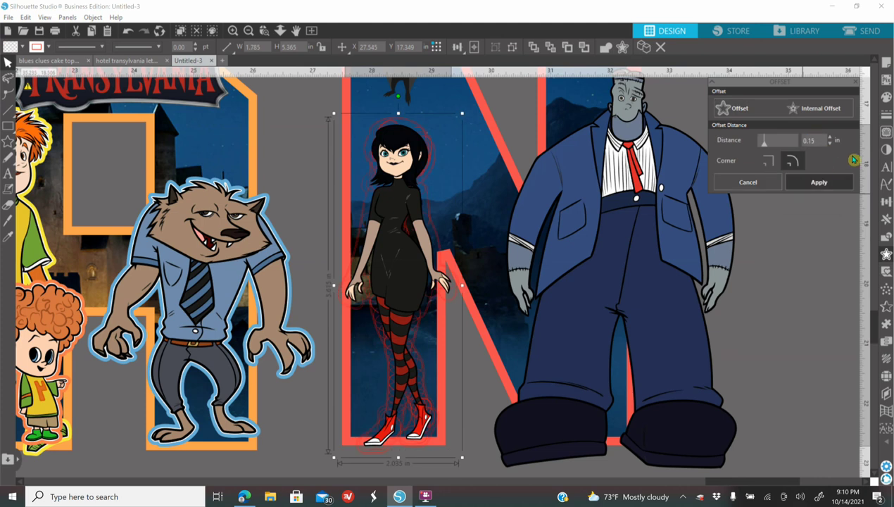
pyautogui.click(886, 98)
pyautogui.click(495, 203)
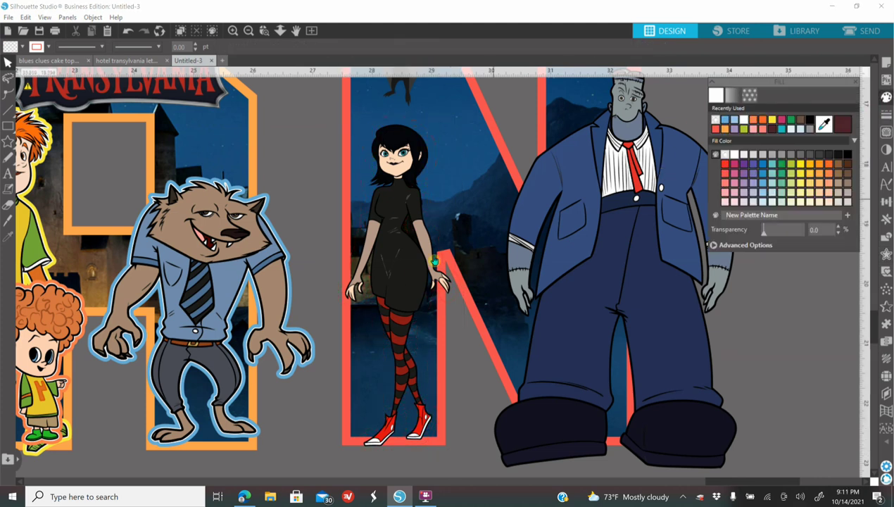
# Create a narrow rounded offset around the black-haired girl, fill it white and remove its line color.
pyautogui.click(408, 224)
pyautogui.click(886, 254)
pyautogui.click(741, 108)
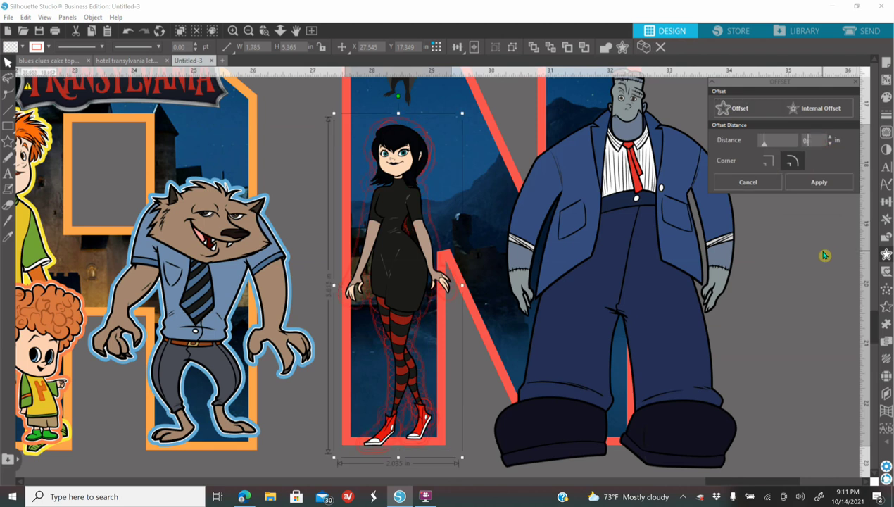
pyautogui.click(886, 113)
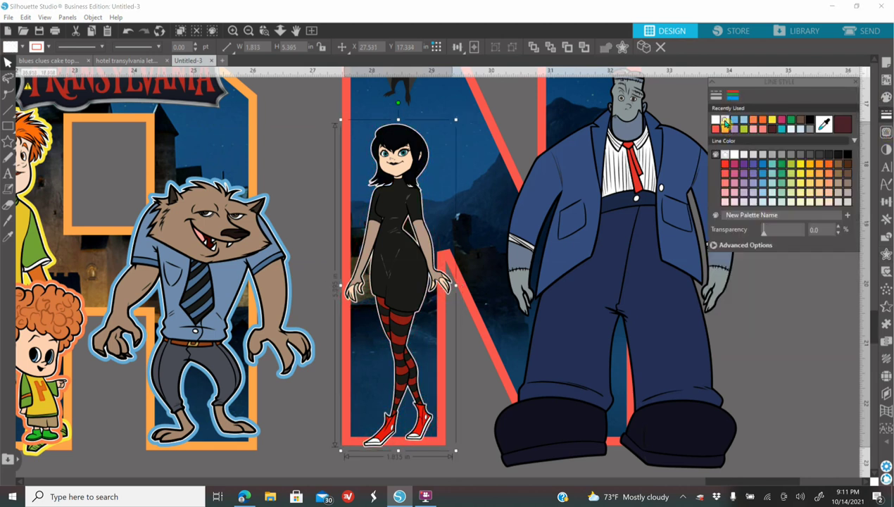
# Add a 0.055 in rounded offset around the girl's white outline and fill it dark red.
pyautogui.click(886, 254)
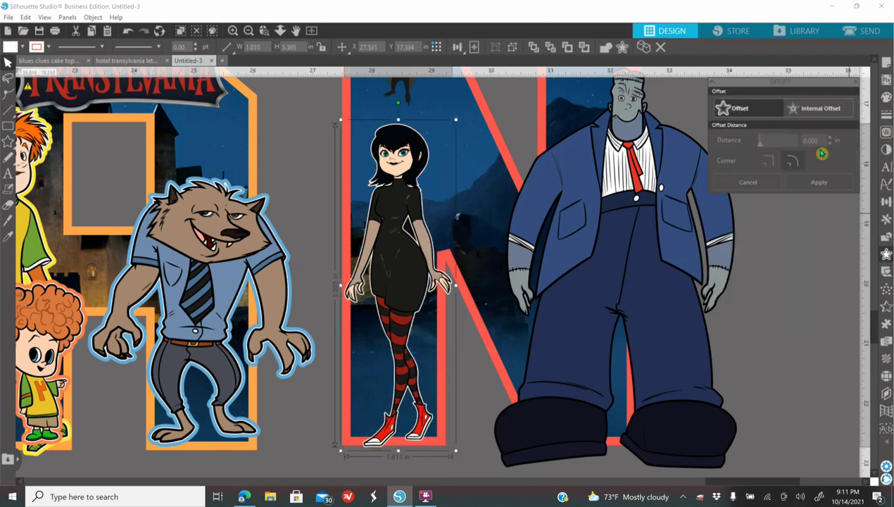
pyautogui.click(886, 113)
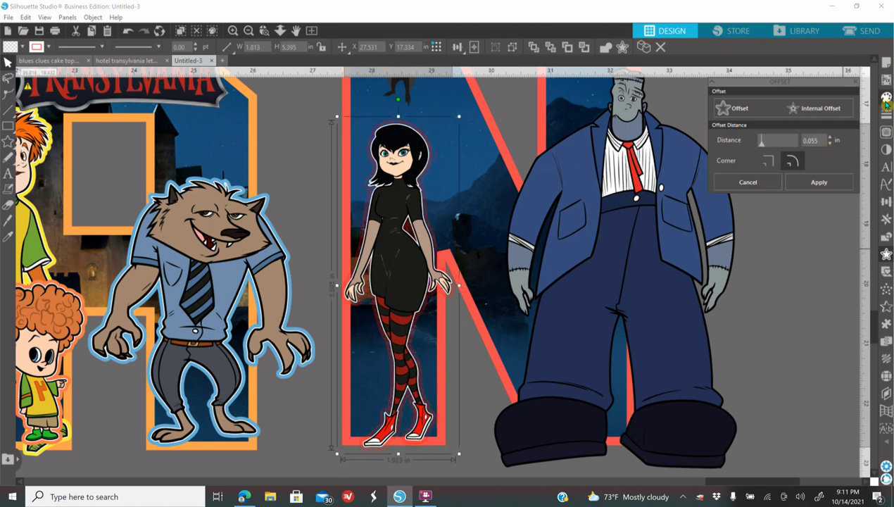
pyautogui.click(725, 123)
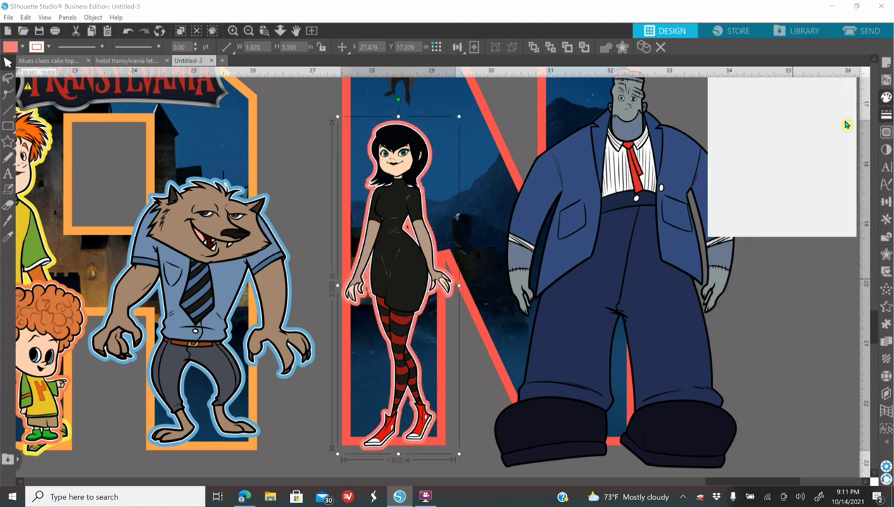
pyautogui.click(465, 336)
# Create a narrow rounded offset around the Frankenstein character, fill it white and remove its line color.
pyautogui.moveTo(731, 483); pyautogui.dragTo(756, 483)
pyautogui.click(552, 338)
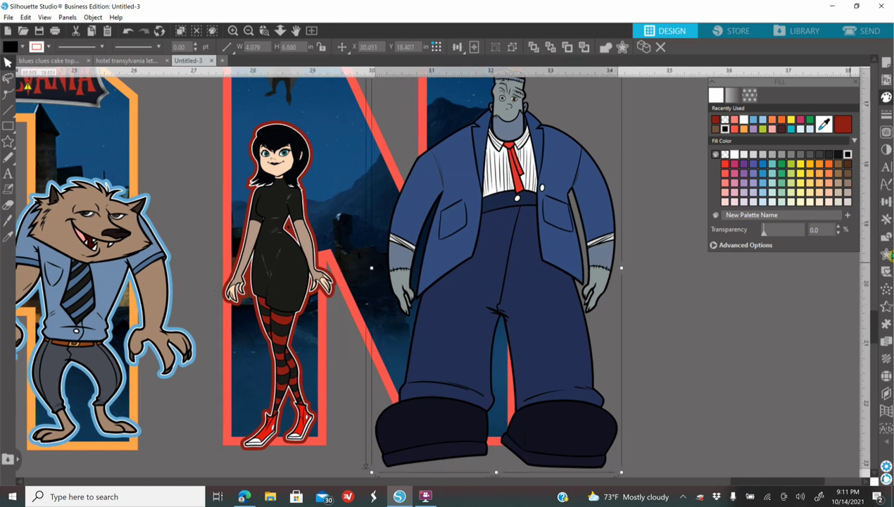
pyautogui.click(886, 254)
pyautogui.click(794, 162)
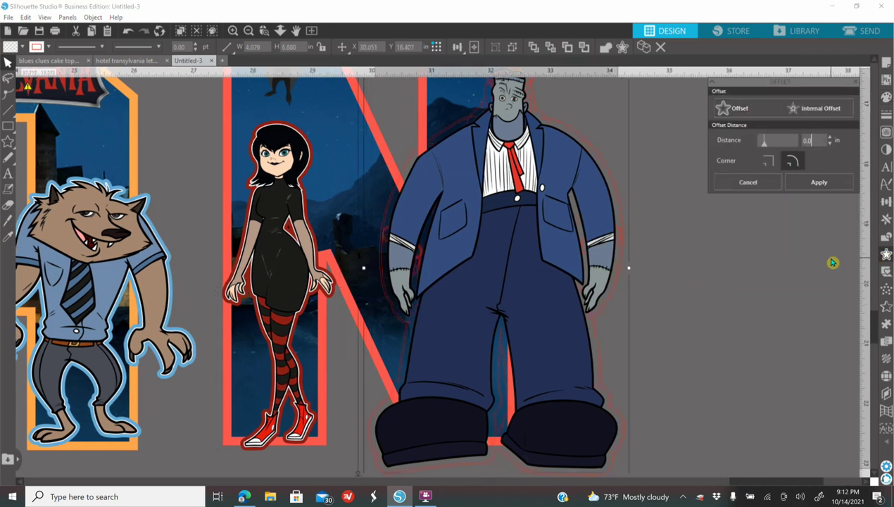
pyautogui.click(887, 100)
pyautogui.click(725, 120)
pyautogui.click(886, 115)
pyautogui.click(734, 96)
pyautogui.click(725, 121)
# Group Frankenstein with his white outline and add a wider offset filled gray without a line color.
pyautogui.keyDown('shift'); pyautogui.click(528, 190); pyautogui.keyUp('shift')
pyautogui.rightClick(527, 189)
pyautogui.click(569, 359)
pyautogui.click(887, 254)
pyautogui.click(736, 116)
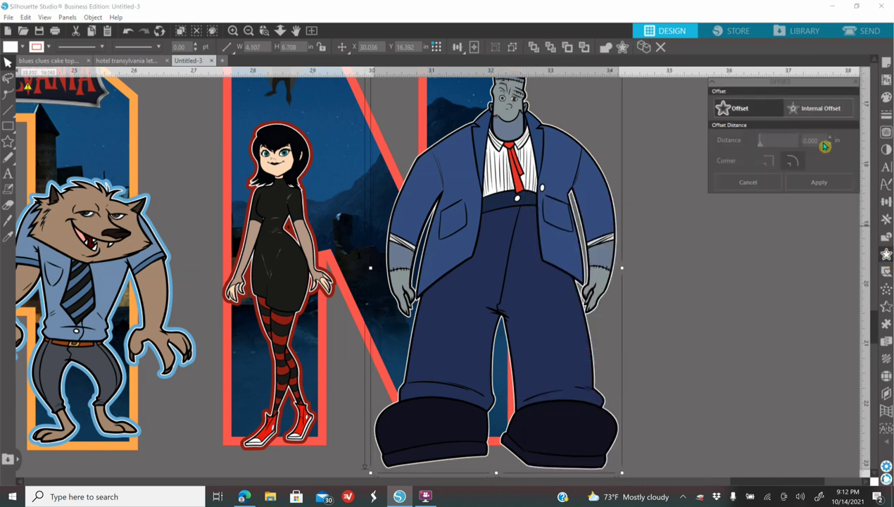
pyautogui.click(887, 98)
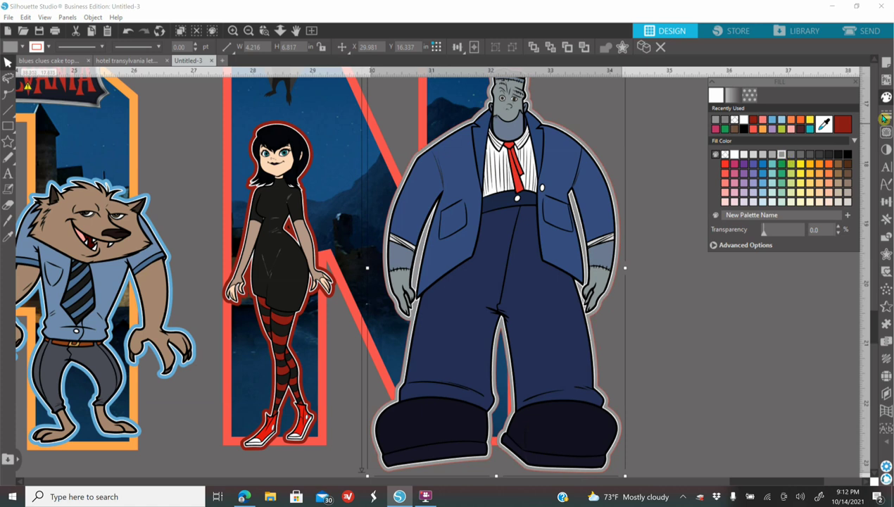
pyautogui.click(886, 115)
pyautogui.click(733, 96)
pyautogui.click(725, 121)
# Create a narrow offset around the bat above the girl, fill it white and remove its line color.
pyautogui.scroll(2, 404, 187)
pyautogui.click(276, 143)
pyautogui.click(886, 254)
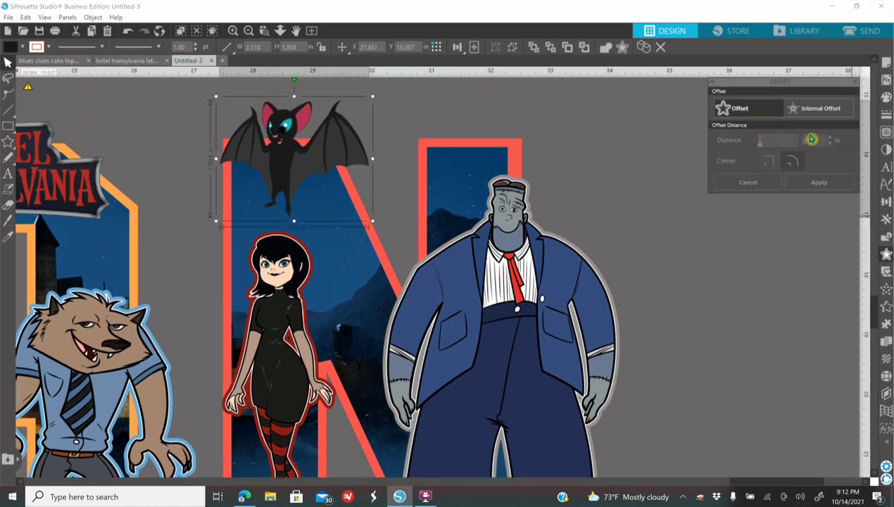
pyautogui.click(818, 182)
pyautogui.click(887, 98)
pyautogui.click(725, 120)
pyautogui.click(886, 115)
pyautogui.click(732, 96)
pyautogui.click(717, 120)
# Group the bat with its white outline and add a 0.055 in offset around it.
pyautogui.rightClick(280, 157)
pyautogui.click(306, 281)
pyautogui.click(886, 253)
pyautogui.write('0.055')
pyautogui.press('Return')
# Fill the bat's outer offset blue and remove its line color.
pyautogui.click(884, 102)
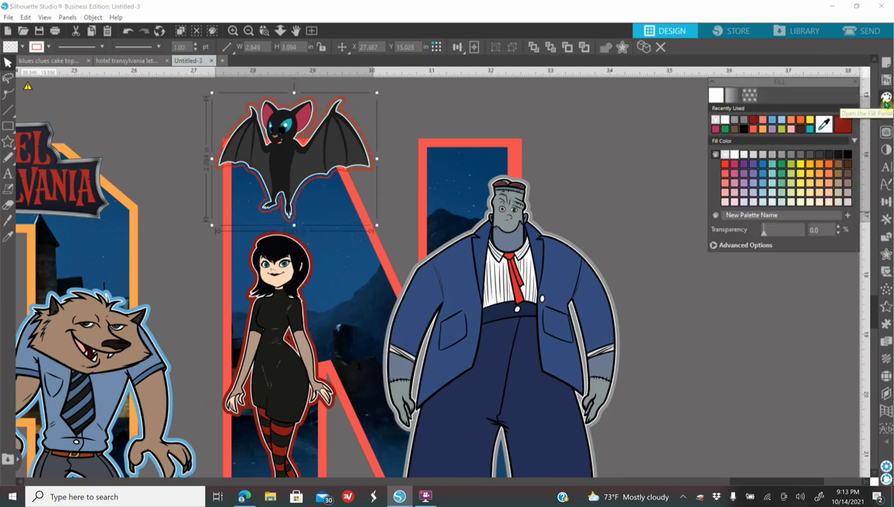
pyautogui.click(773, 166)
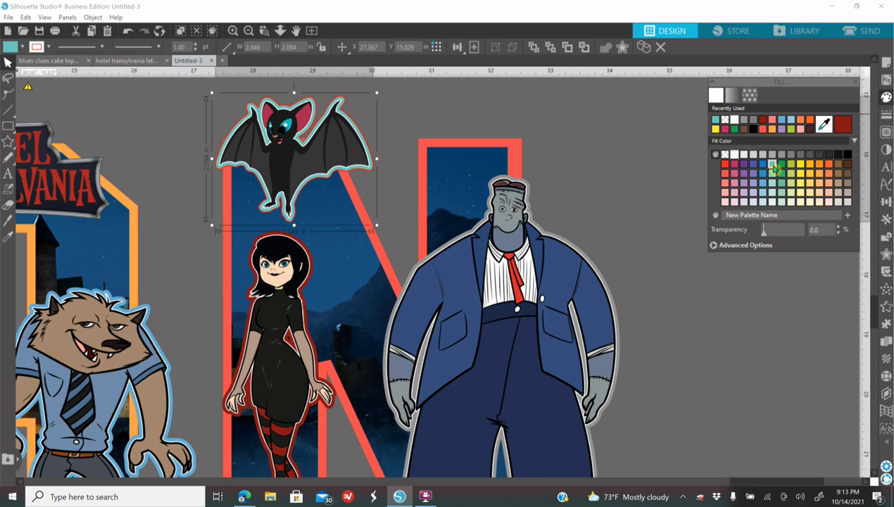
pyautogui.click(763, 164)
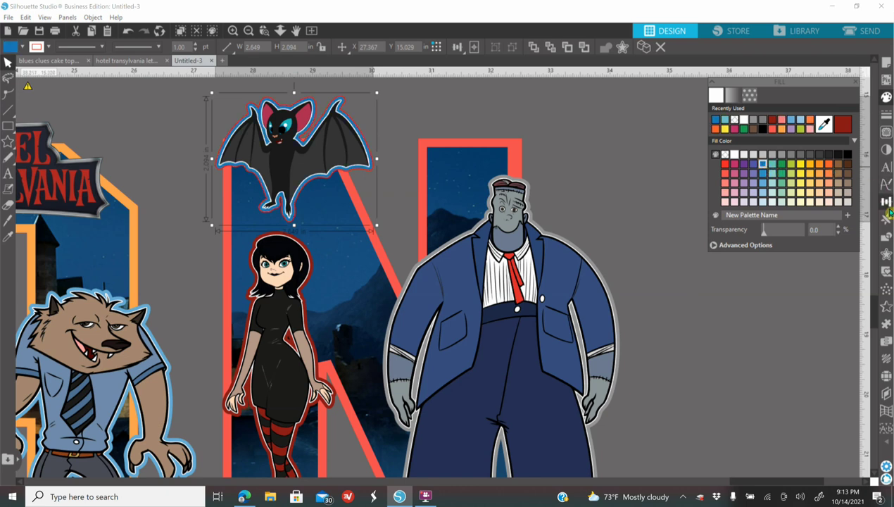
pyautogui.click(885, 115)
pyautogui.click(732, 95)
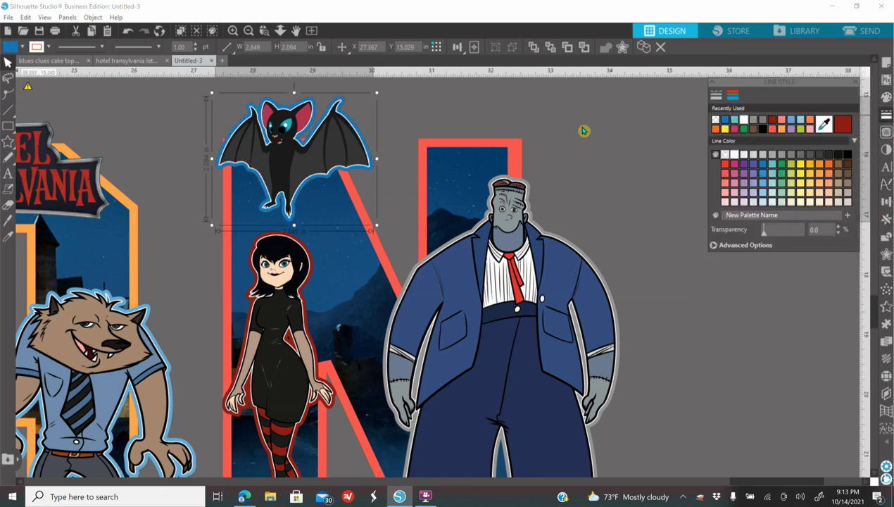
# Group all the decorated letters and characters, duplicate the group and place one copy above the other.
pyautogui.click(249, 33)
pyautogui.moveTo(613, 484); pyautogui.dragTo(567, 477)
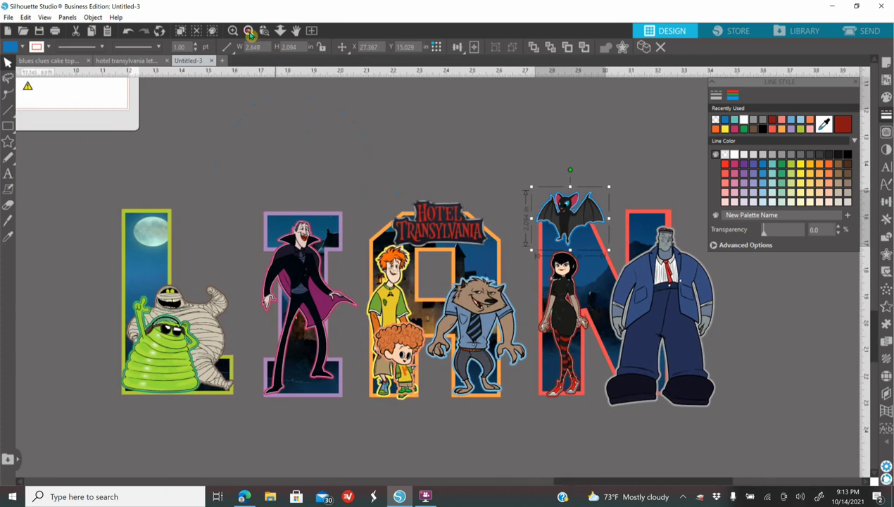
pyautogui.click(249, 32)
pyautogui.moveTo(279, 164); pyautogui.dragTo(582, 260)
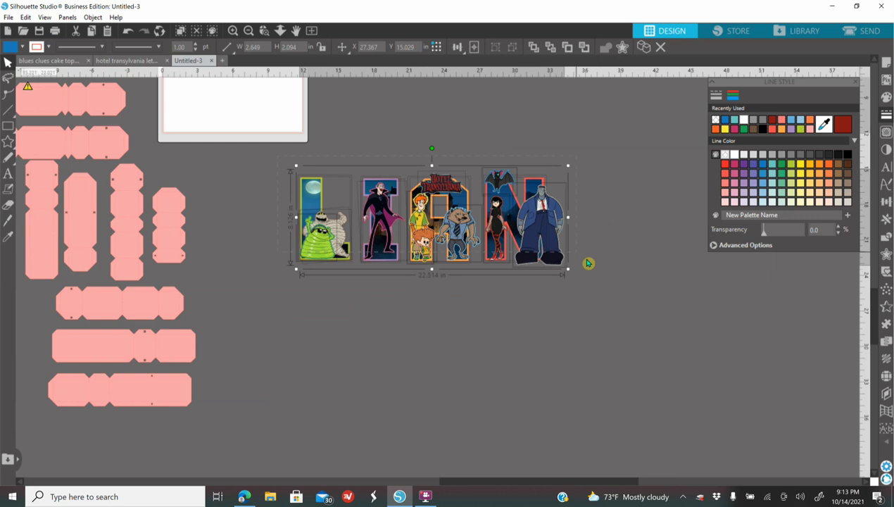
pyautogui.rightClick(537, 227)
pyautogui.click(573, 355)
pyautogui.rightClick(514, 240)
pyautogui.click(557, 262)
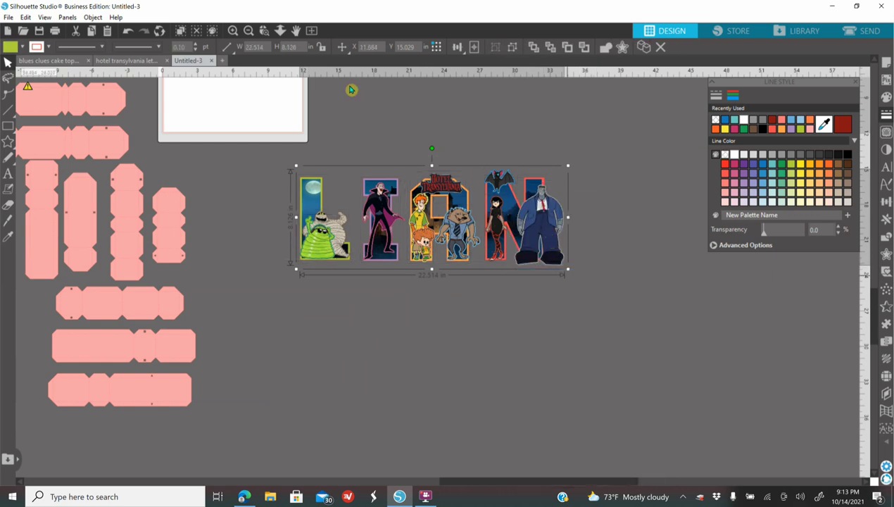
pyautogui.click(248, 33)
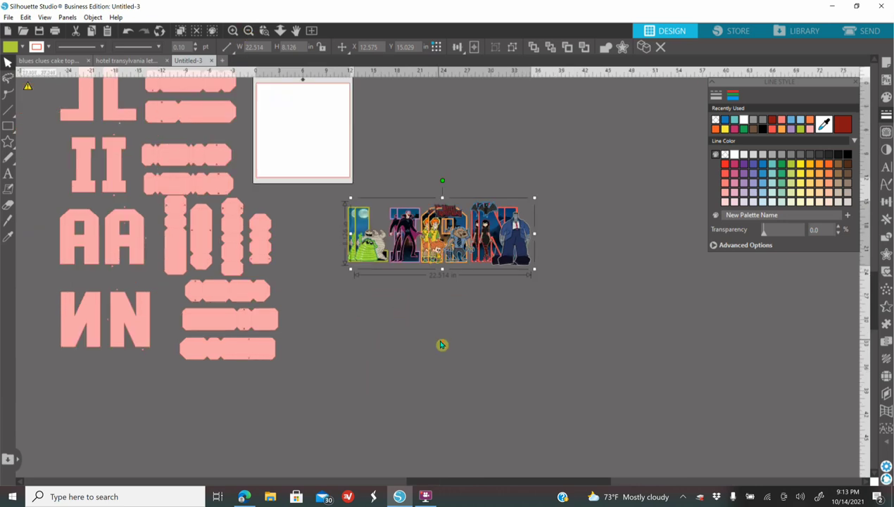
pyautogui.scroll(3, 442, 341)
pyautogui.moveTo(525, 339); pyautogui.dragTo(562, 154)
# Ungroup the lower copy of the decorated name.
pyautogui.click(328, 309)
pyautogui.rightClick(504, 321)
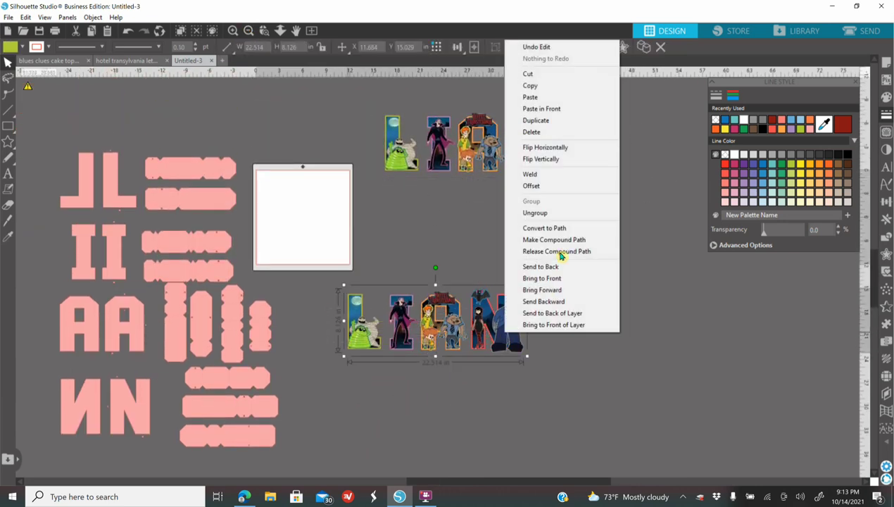
pyautogui.click(575, 212)
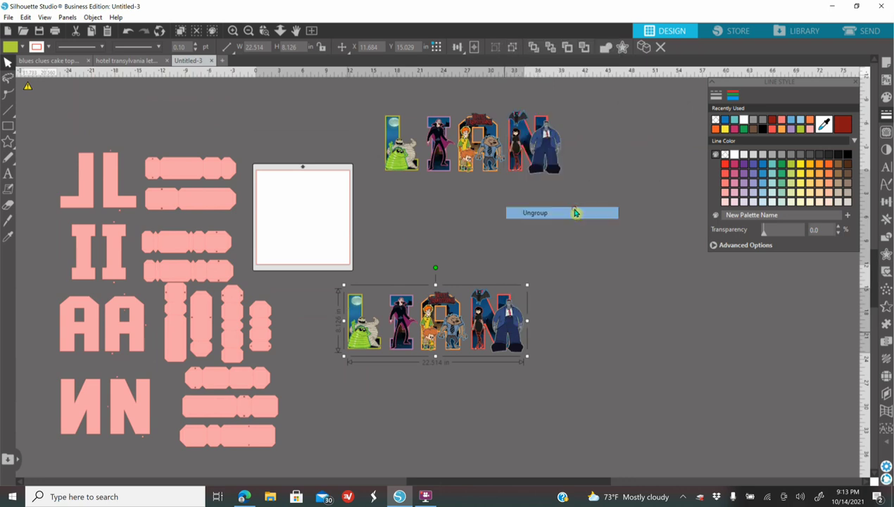
pyautogui.click(582, 343)
# Move the green blob, the mummy and their green and brown outer outlines off the first letter in the lower copy.
pyautogui.moveTo(376, 331); pyautogui.dragTo(593, 250)
pyautogui.click(540, 281)
pyautogui.click(233, 31)
pyautogui.scroll(-1, 661, 321)
pyautogui.click(858, 86)
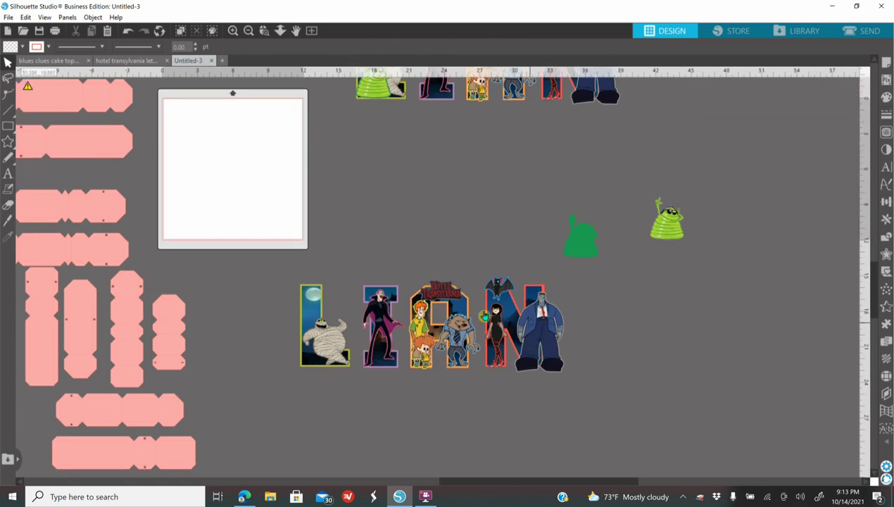
pyautogui.moveTo(335, 354); pyautogui.dragTo(707, 217)
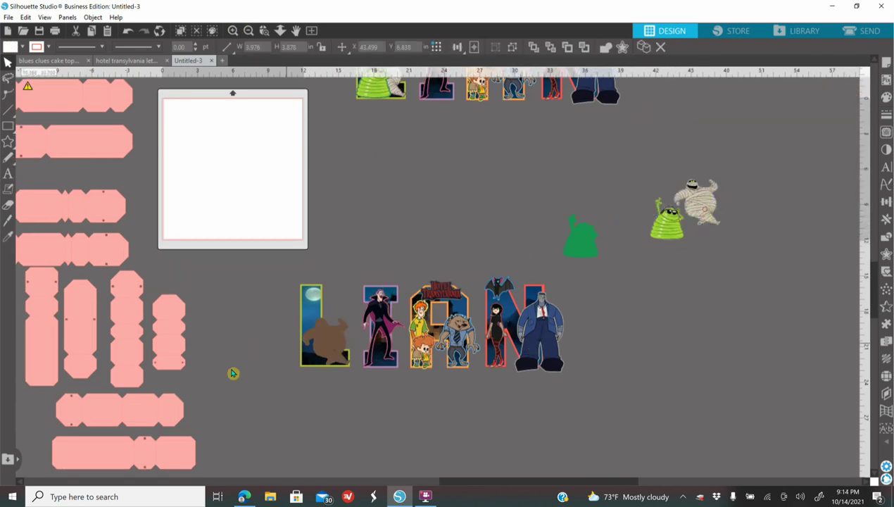
pyautogui.moveTo(577, 352); pyautogui.dragTo(640, 323)
# Separate the first letter's castle background from its lime border shape and gather the blob and mummy beside the background.
pyautogui.moveTo(321, 359); pyautogui.dragTo(361, 220)
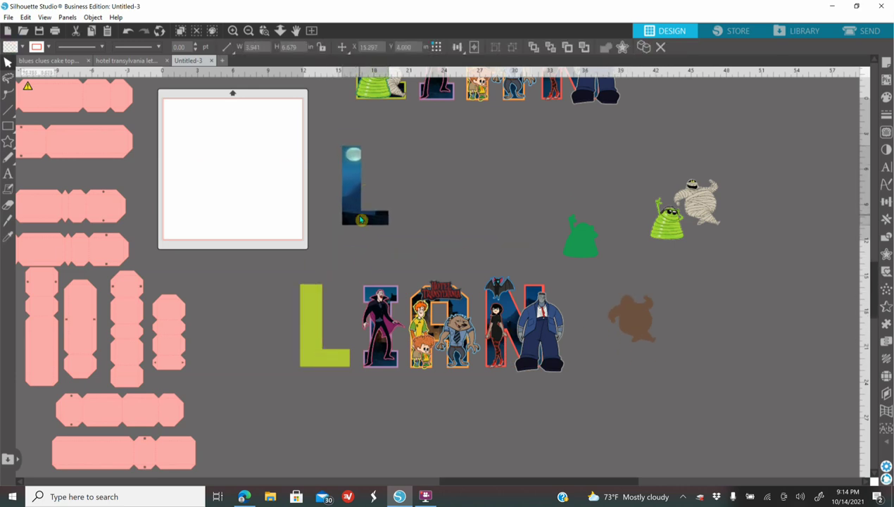
pyautogui.moveTo(666, 233); pyautogui.dragTo(390, 169)
pyautogui.moveTo(697, 204); pyautogui.dragTo(414, 208)
pyautogui.moveTo(326, 355); pyautogui.dragTo(689, 225)
# Separate the vampire, his pink outline, the castle background and the purple border shape of the second letter.
pyautogui.moveTo(362, 350); pyautogui.dragTo(313, 290)
pyautogui.moveTo(384, 319); pyautogui.dragTo(626, 164)
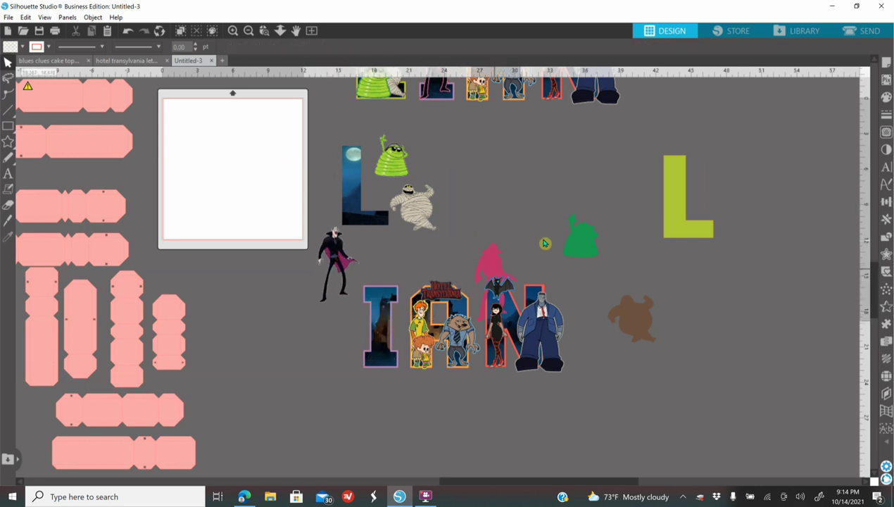
pyautogui.moveTo(380, 330); pyautogui.dragTo(451, 195)
pyautogui.moveTo(380, 348); pyautogui.dragTo(707, 332)
# Move both boys and the werewolf off the third letter, setting their orange, yellow and blue outlines apart.
pyautogui.moveTo(421, 348); pyautogui.dragTo(366, 247)
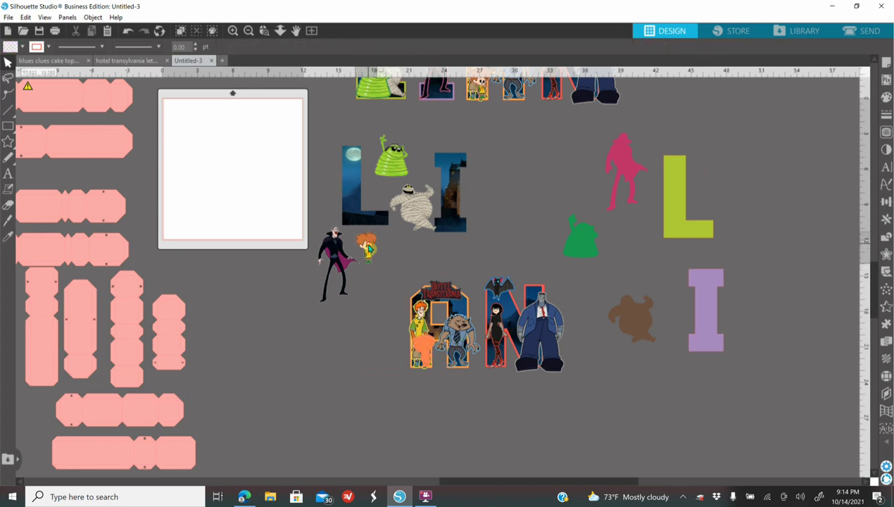
pyautogui.moveTo(421, 359); pyautogui.dragTo(549, 169)
pyautogui.moveTo(421, 331); pyautogui.dragTo(579, 370)
pyautogui.moveTo(458, 321); pyautogui.dragTo(497, 209)
pyautogui.moveTo(437, 330); pyautogui.dragTo(636, 370)
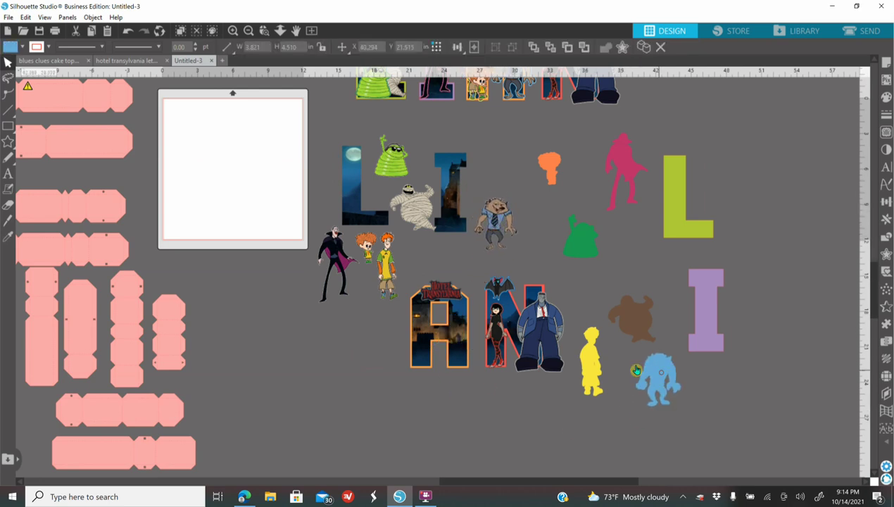
# Move the Hotel Transylvania logo above the third letter and add a narrow white-filled offset without a line color.
pyautogui.moveTo(447, 298); pyautogui.dragTo(460, 263)
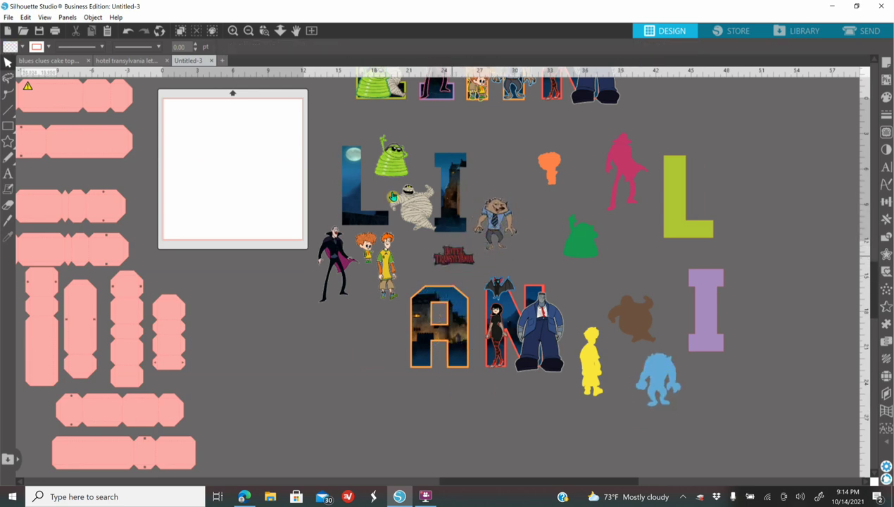
pyautogui.click(233, 31)
pyautogui.click(520, 255)
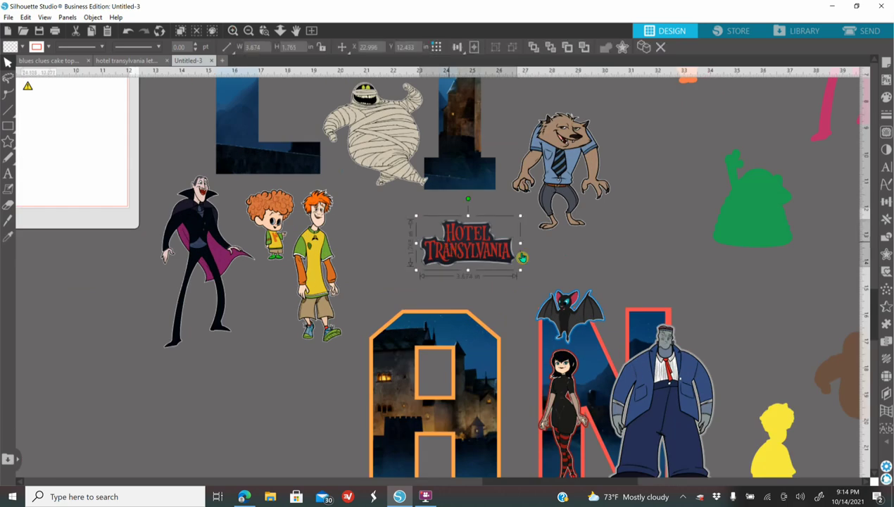
pyautogui.click(886, 256)
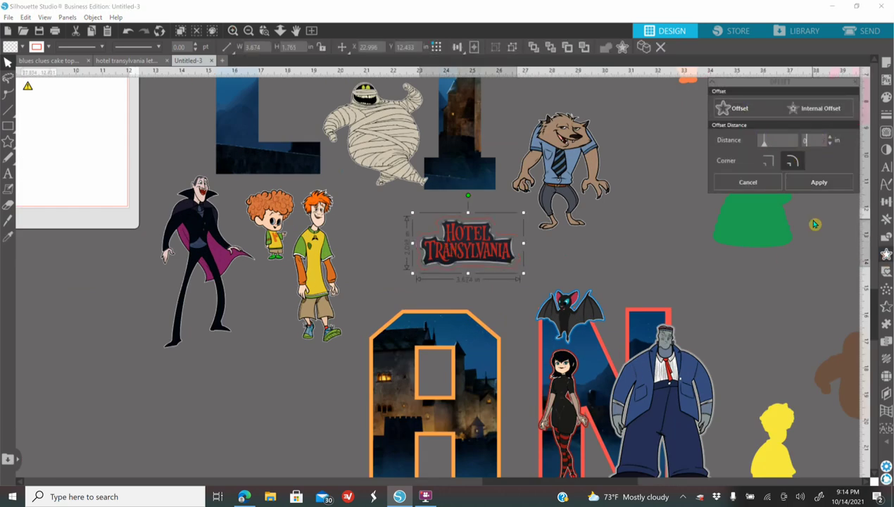
pyautogui.click(886, 99)
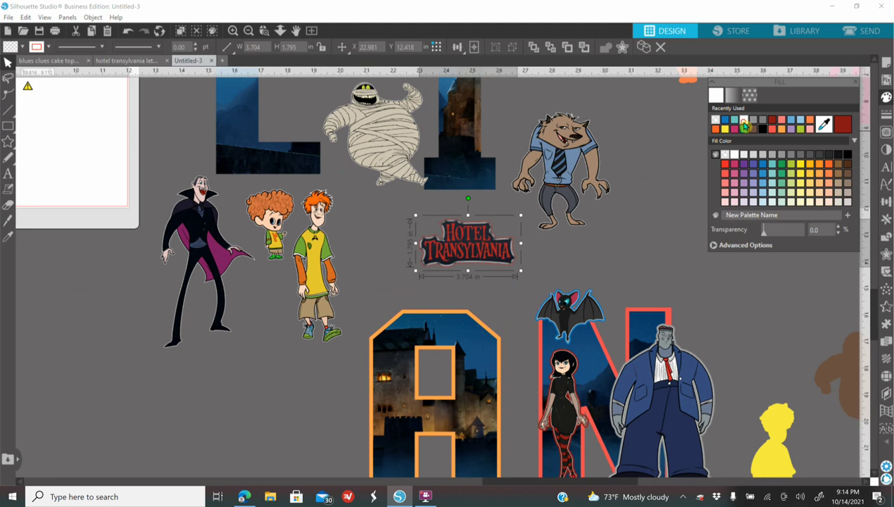
pyautogui.click(885, 134)
pyautogui.click(733, 95)
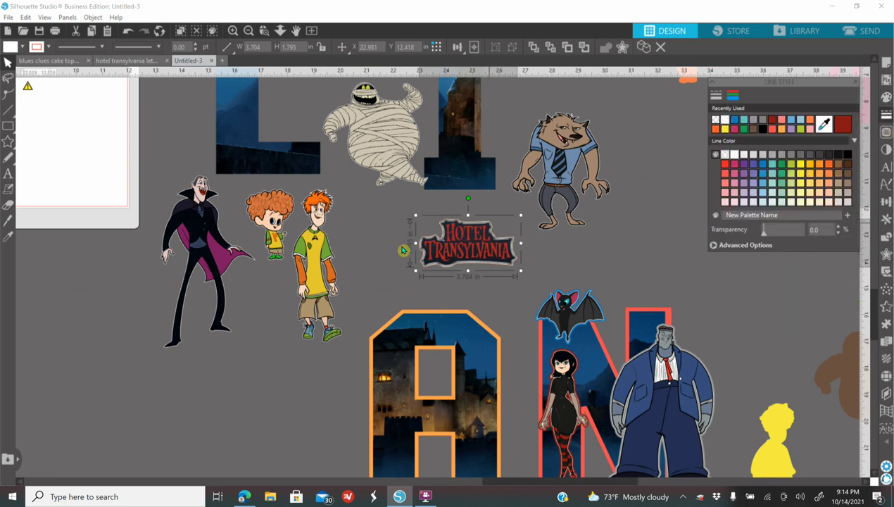
# Add a 0.055 in rounded-corner offset around the Hotel Transylvania logo and fill it with dark red.
pyautogui.rightClick(452, 258)
pyautogui.click(500, 376)
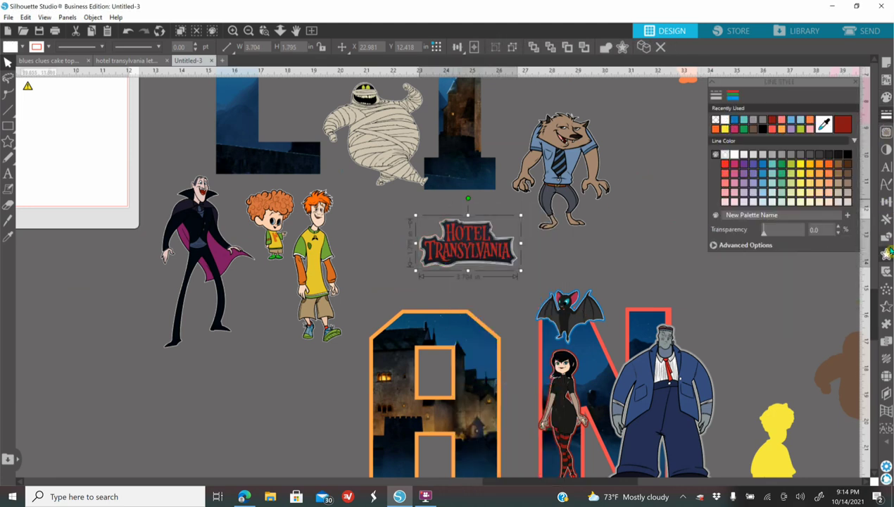
pyautogui.click(887, 254)
pyautogui.click(732, 108)
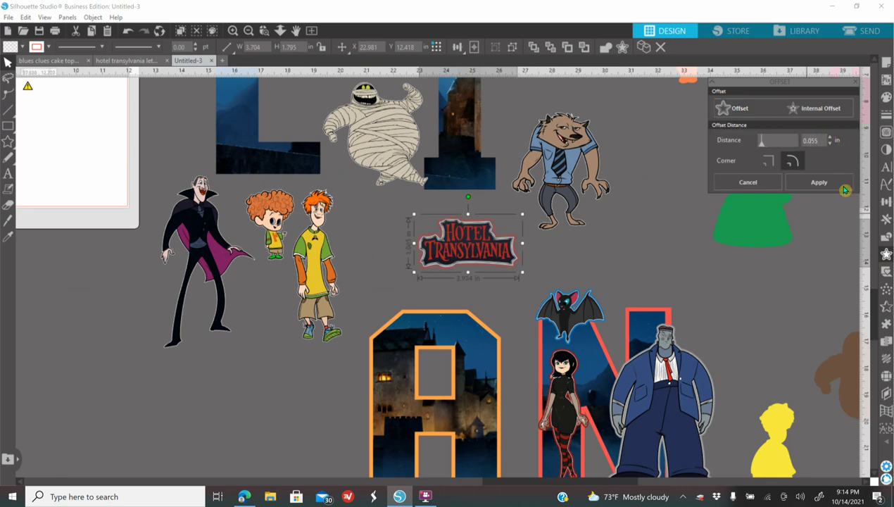
pyautogui.click(886, 98)
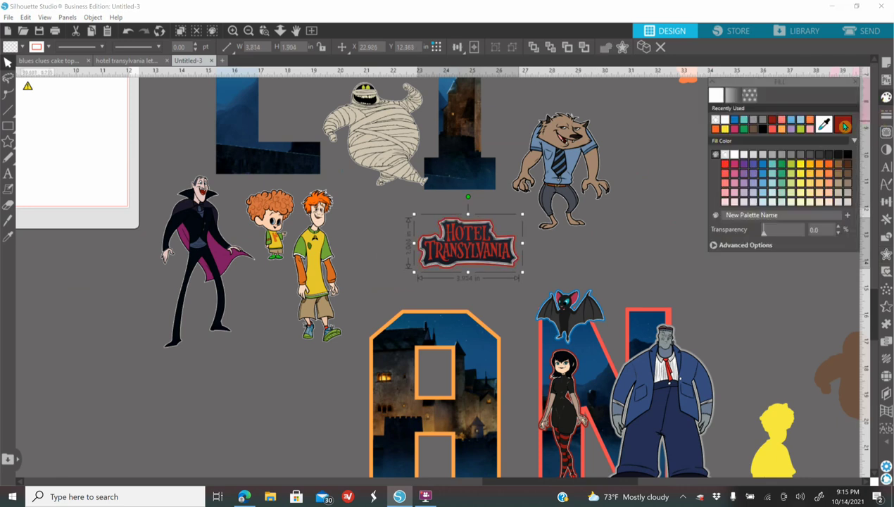
pyautogui.click(844, 125)
pyautogui.click(326, 84)
# Separate the logo from its dark red outline, and the third letter's castle background from its orange border shape.
pyautogui.click(250, 33)
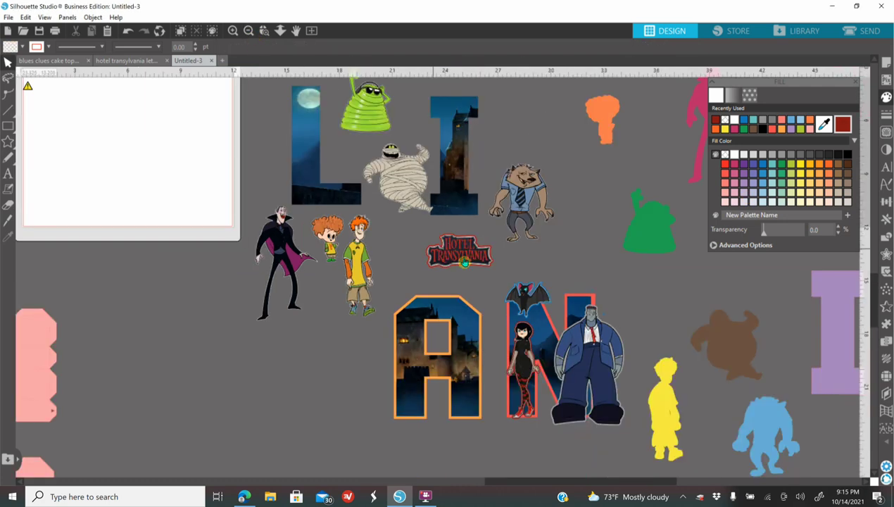
pyautogui.moveTo(446, 255); pyautogui.dragTo(388, 244)
pyautogui.moveTo(468, 255); pyautogui.dragTo(667, 290)
pyautogui.moveTo(436, 380); pyautogui.dragTo(303, 401)
pyautogui.click(251, 32)
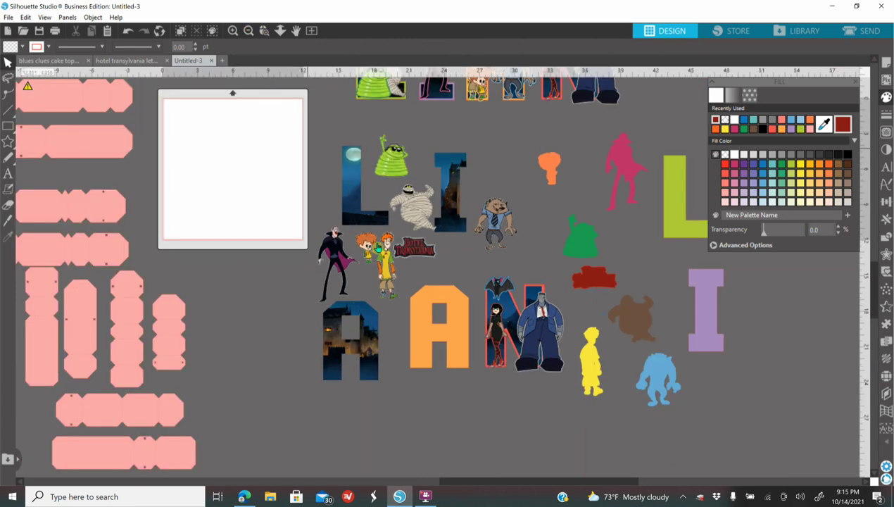
pyautogui.click(853, 86)
pyautogui.moveTo(462, 344); pyautogui.dragTo(784, 197)
# Separate Frankenstein, the bat, the girl and the castle background of the last letter from their gray, blue, dark red and red shapes.
pyautogui.moveTo(536, 334); pyautogui.dragTo(415, 338)
pyautogui.moveTo(538, 328); pyautogui.dragTo(767, 290)
pyautogui.moveTo(500, 286); pyautogui.dragTo(432, 282)
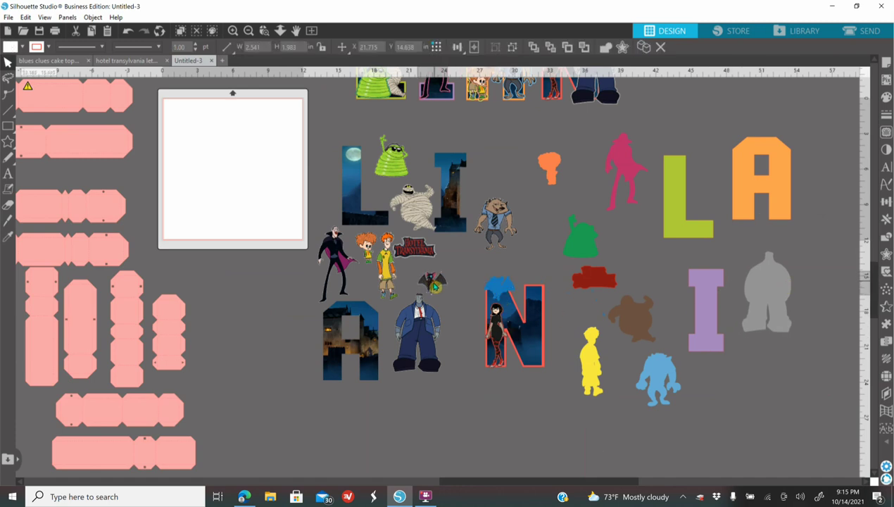
pyautogui.moveTo(496, 324); pyautogui.dragTo(289, 342)
pyautogui.moveTo(527, 350); pyautogui.dragTo(533, 391)
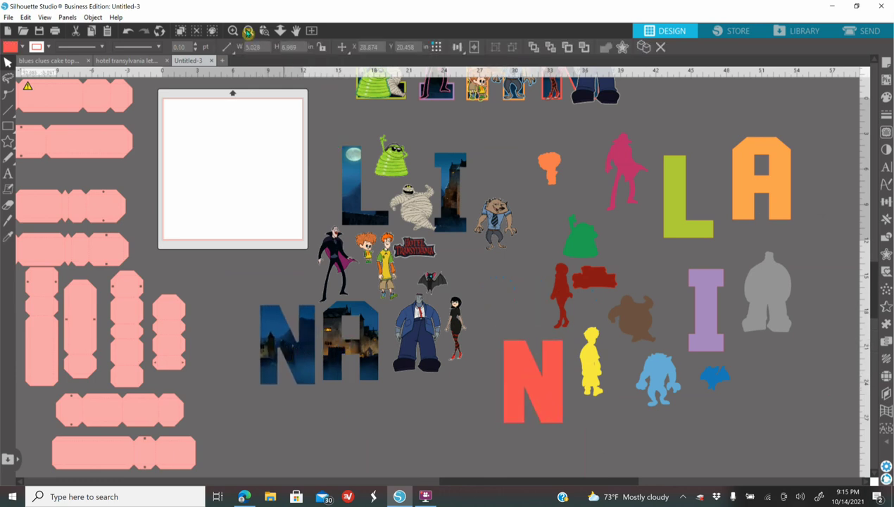
# Fill all the pink 3D letter faces and side strips with black.
pyautogui.click(248, 31)
pyautogui.scroll(2, 718, 231)
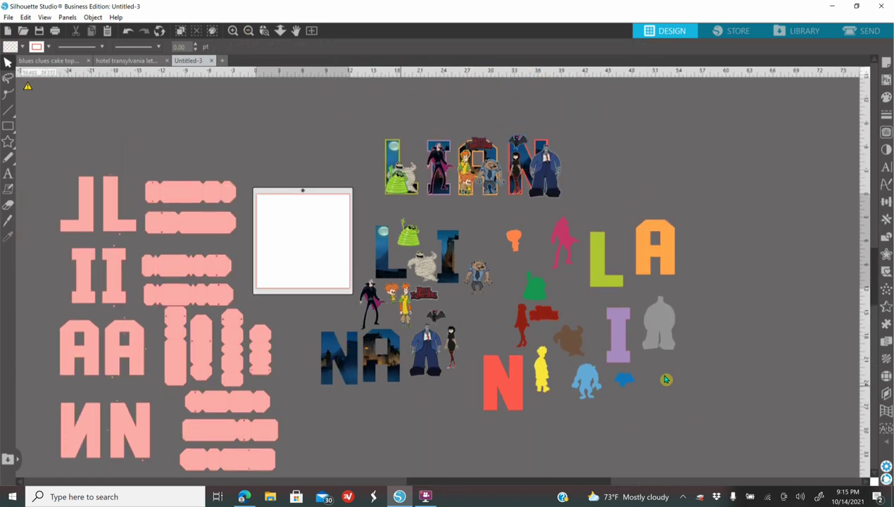
pyautogui.scroll(-2, 395, 387)
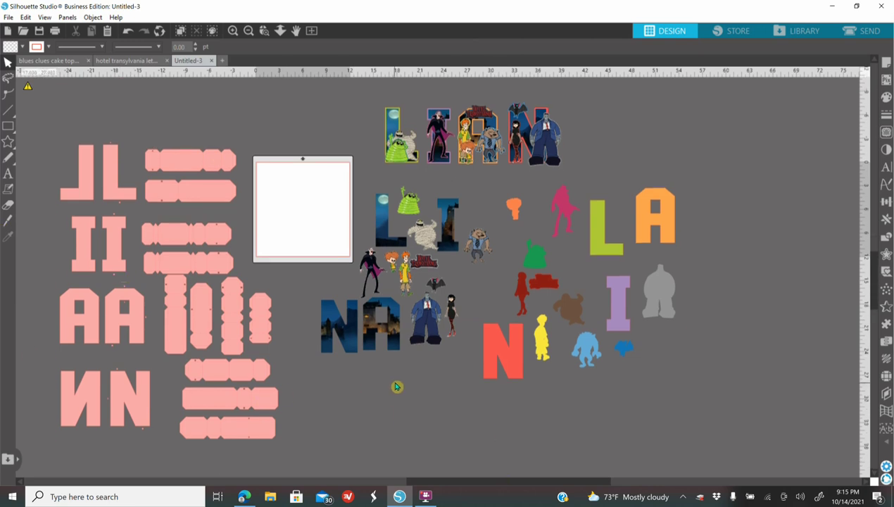
pyautogui.moveTo(89, 180); pyautogui.dragTo(279, 438)
pyautogui.click(886, 98)
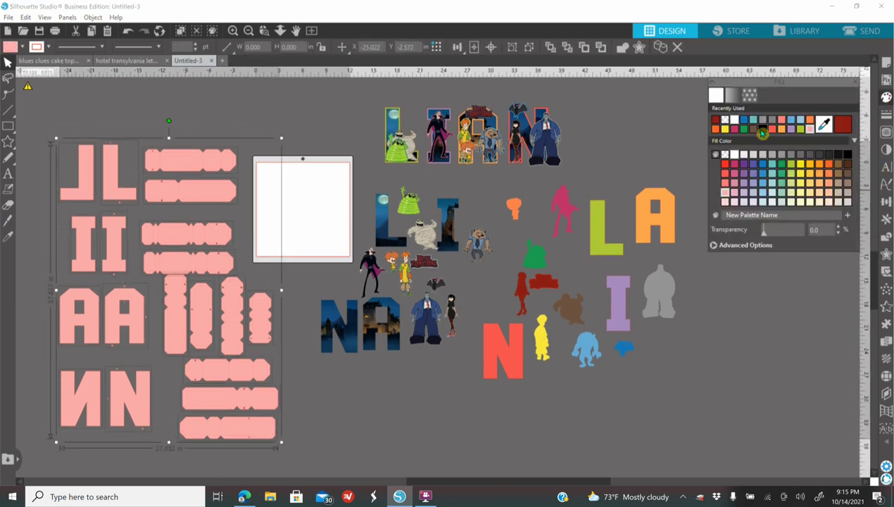
pyautogui.click(753, 129)
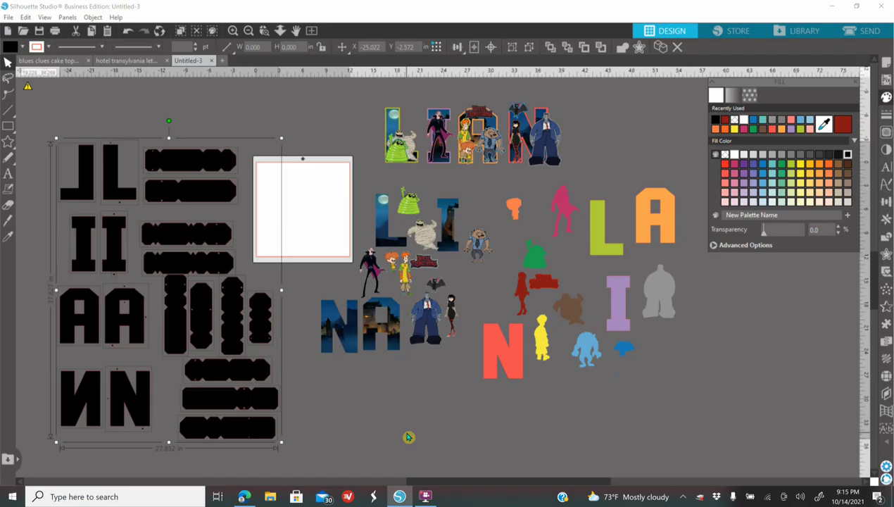